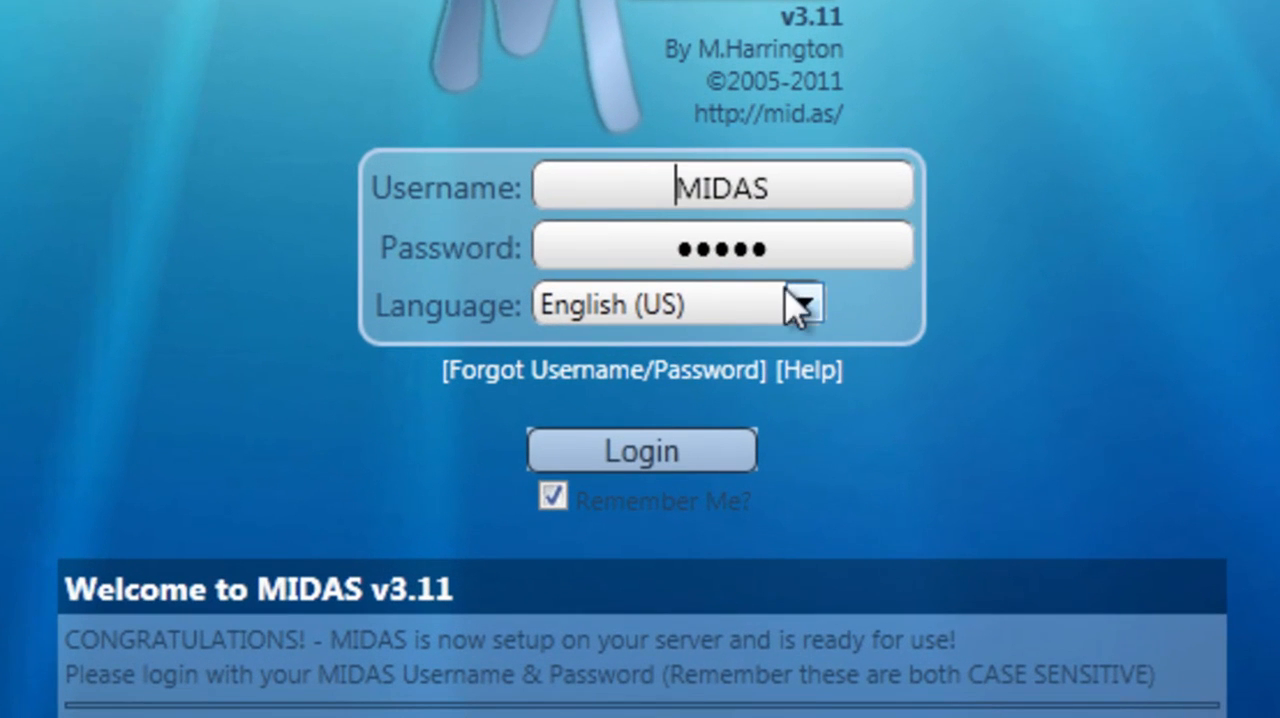
Step: Look over the available login languages, then log in with English (US) kept as the language
left_click(694, 338)
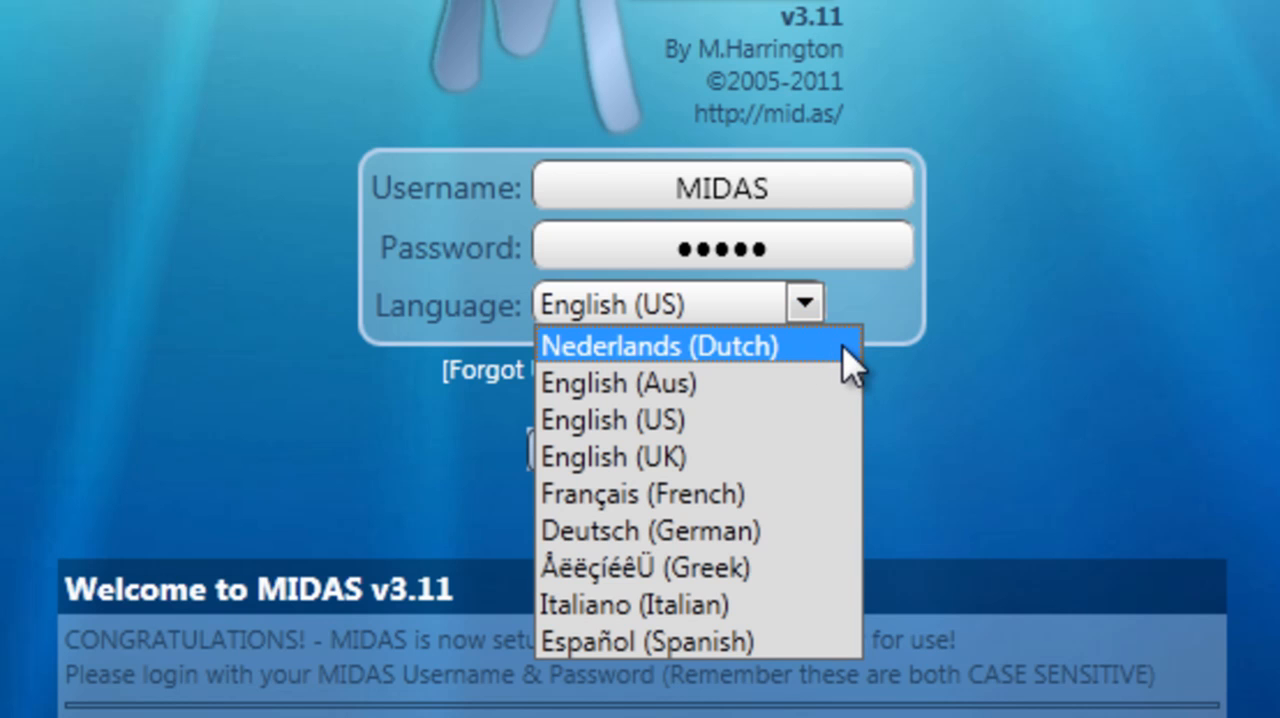
left_click(870, 372)
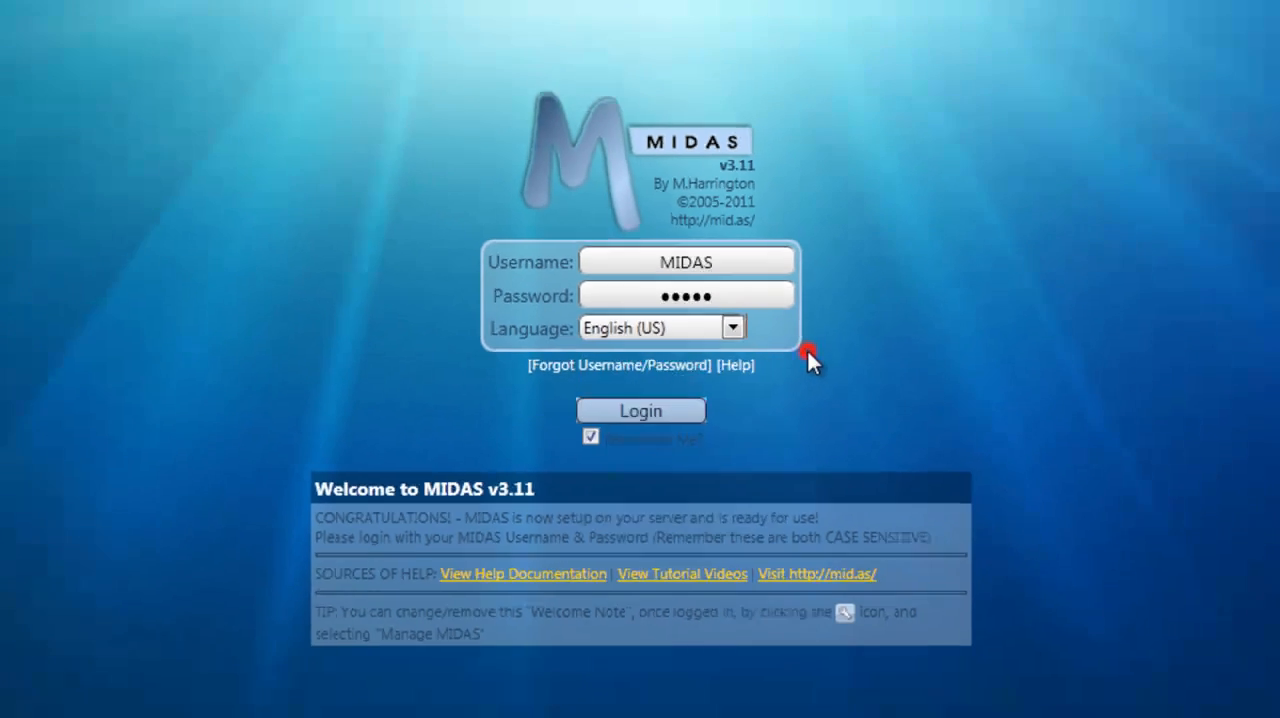
left_click(639, 457)
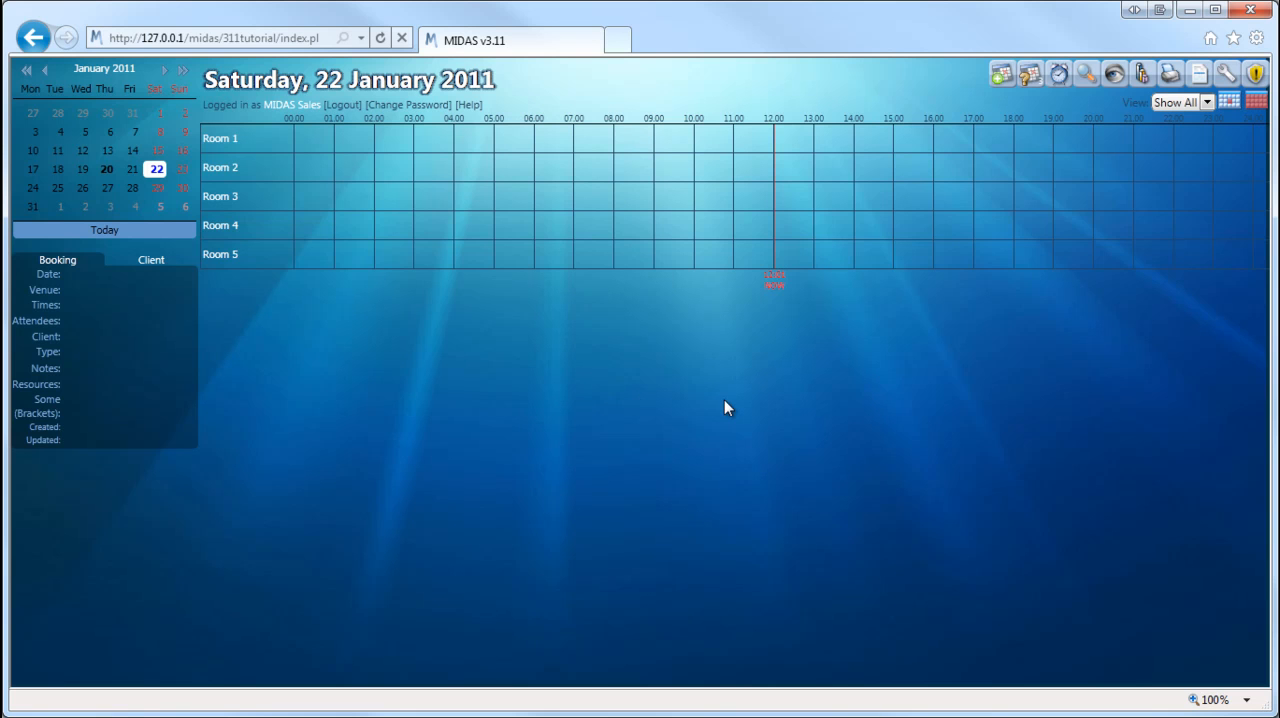
Step: Open venue management and view the daily rates of Room 3
left_click(1229, 80)
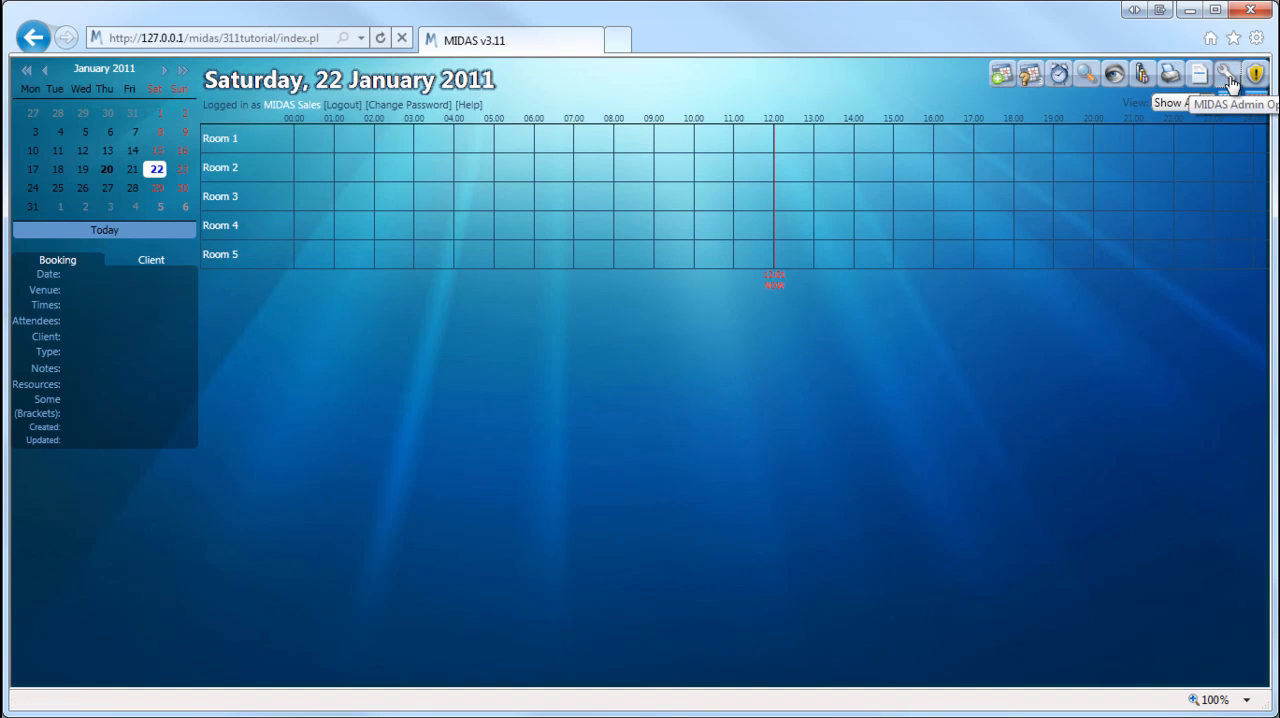
left_click(356, 145)
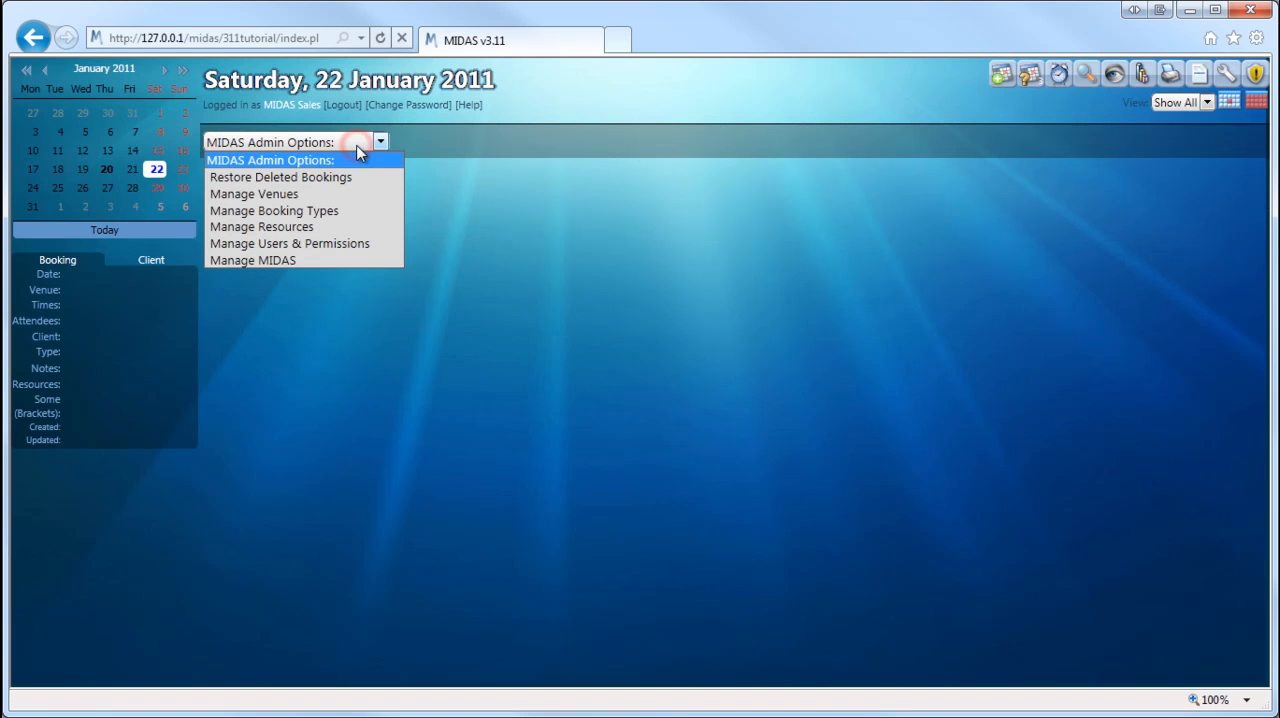
left_click(346, 199)
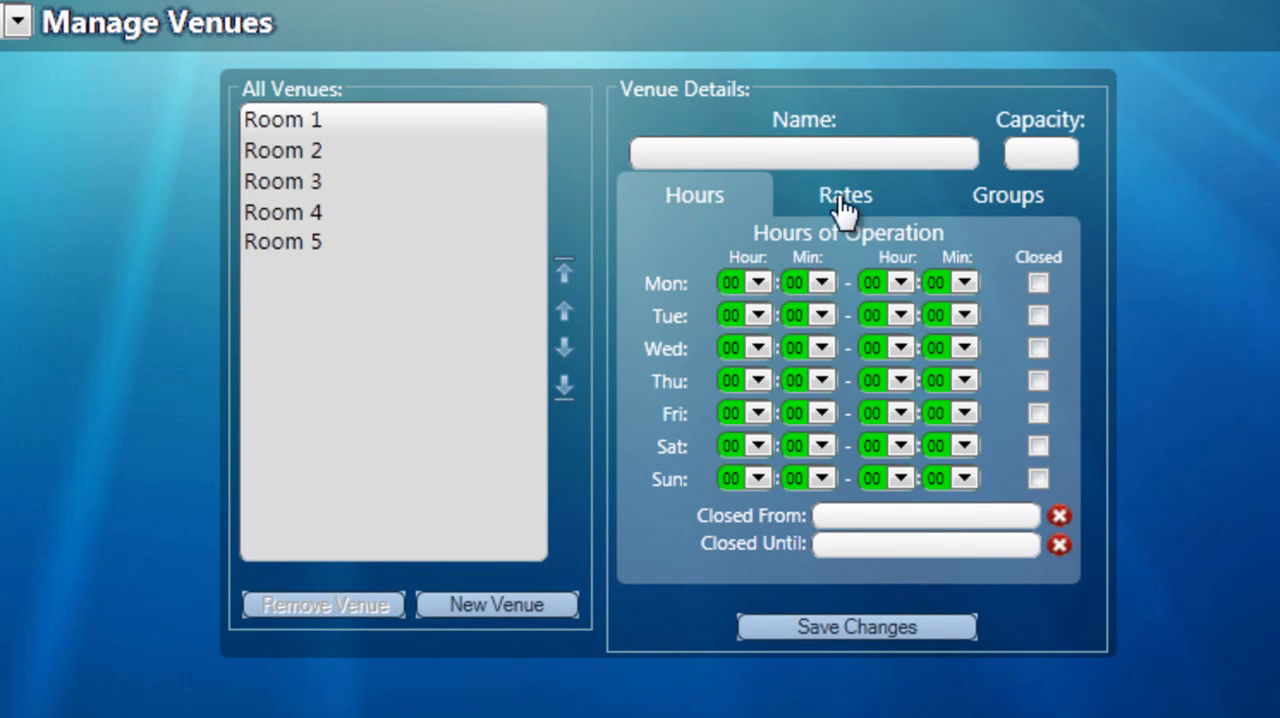
left_click(846, 198)
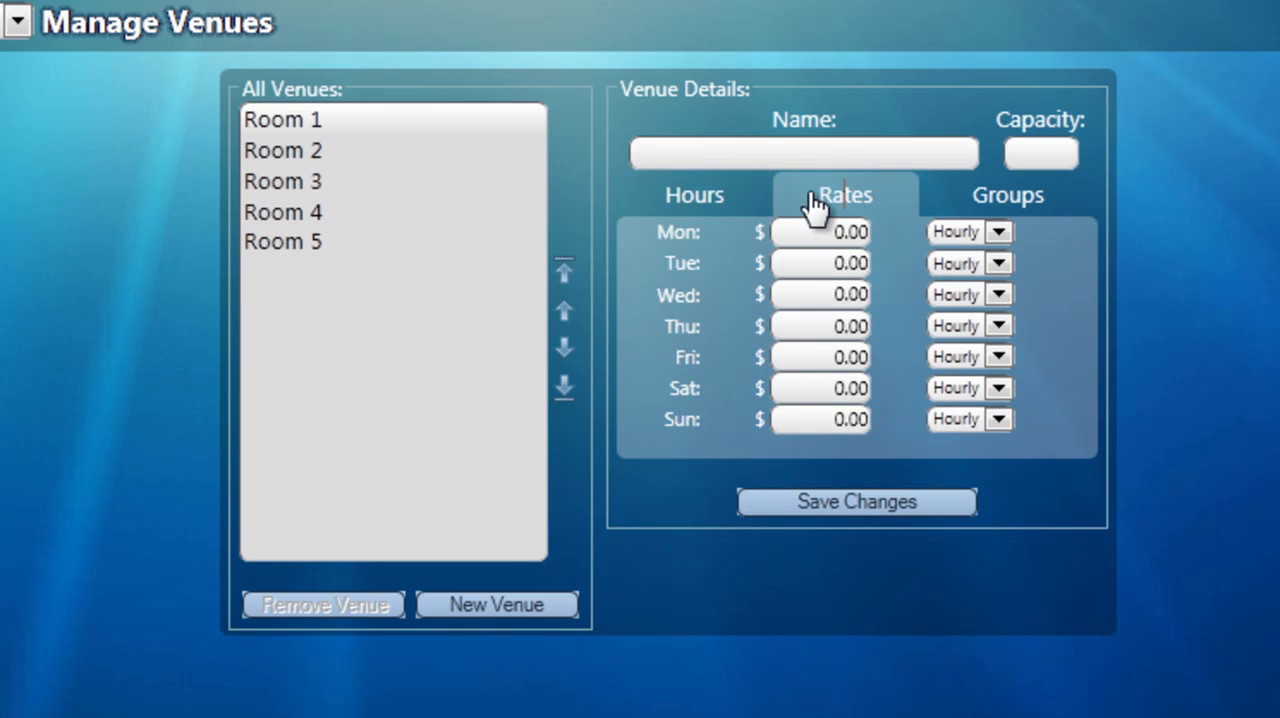
left_click(293, 185)
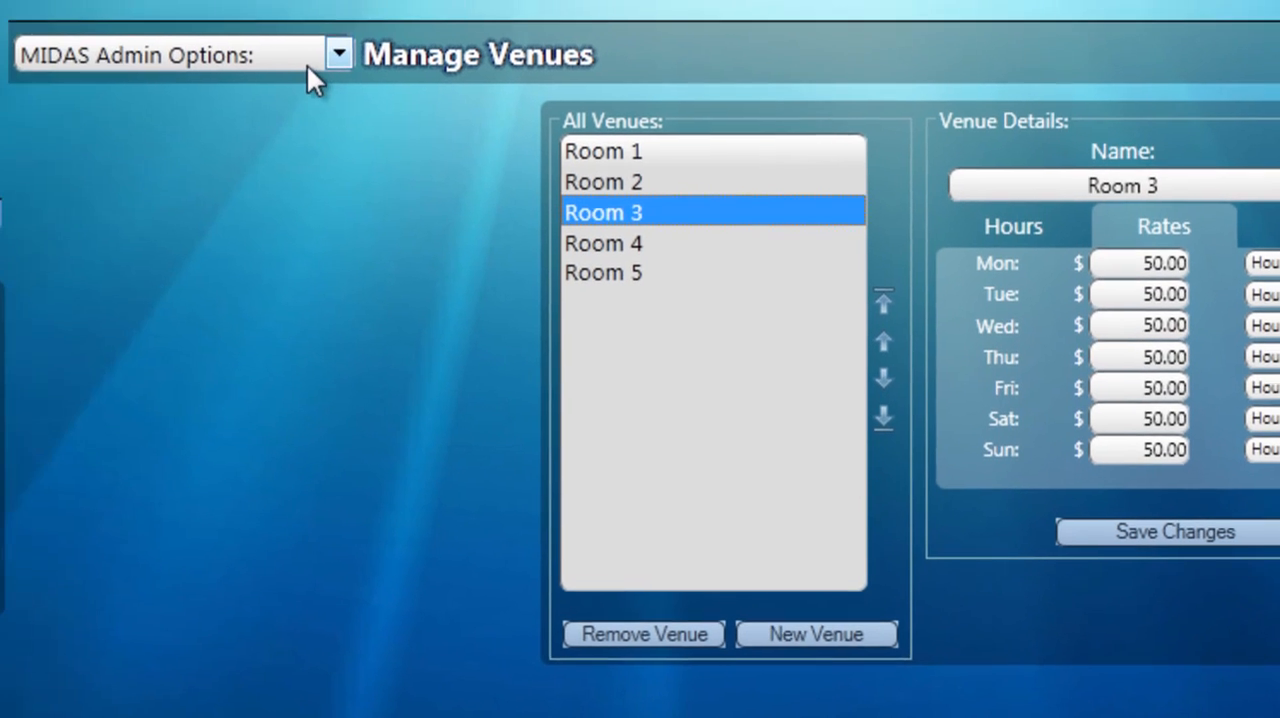
Step: In booking type management, set the Community booking type's discount to 50% and save the change
left_click(5, 26)
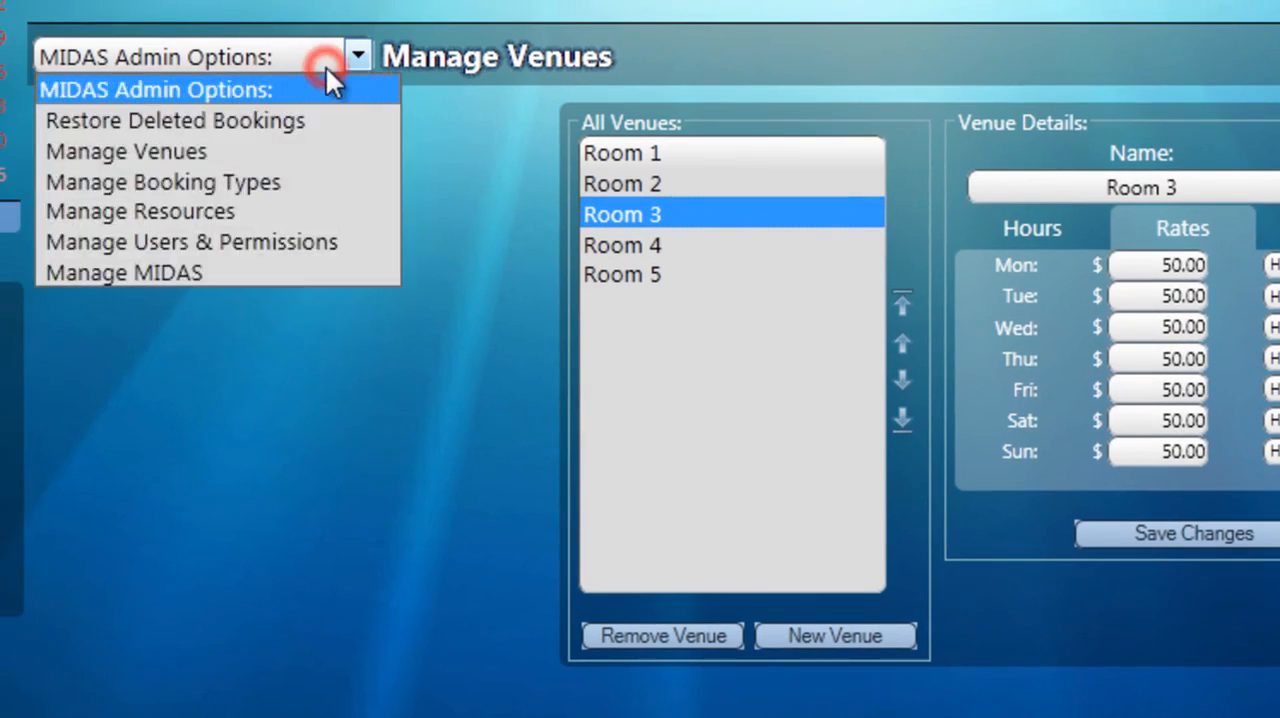
left_click(290, 182)
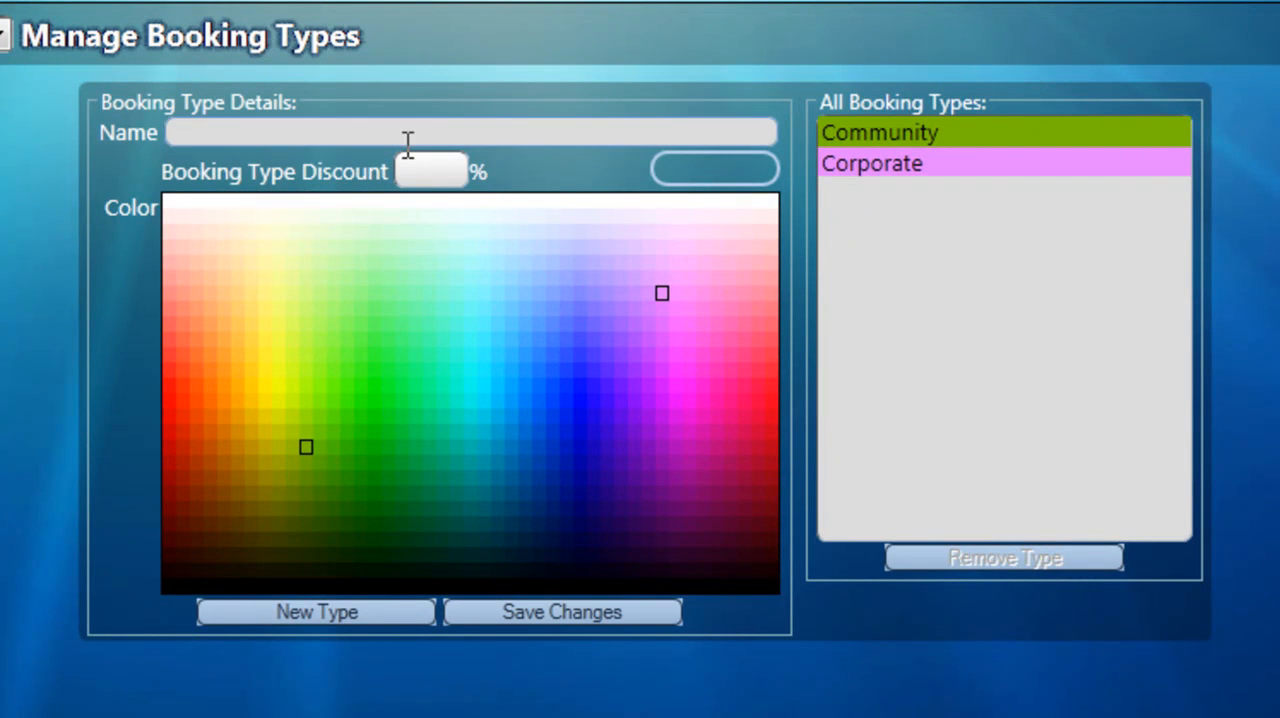
left_click(989, 123)
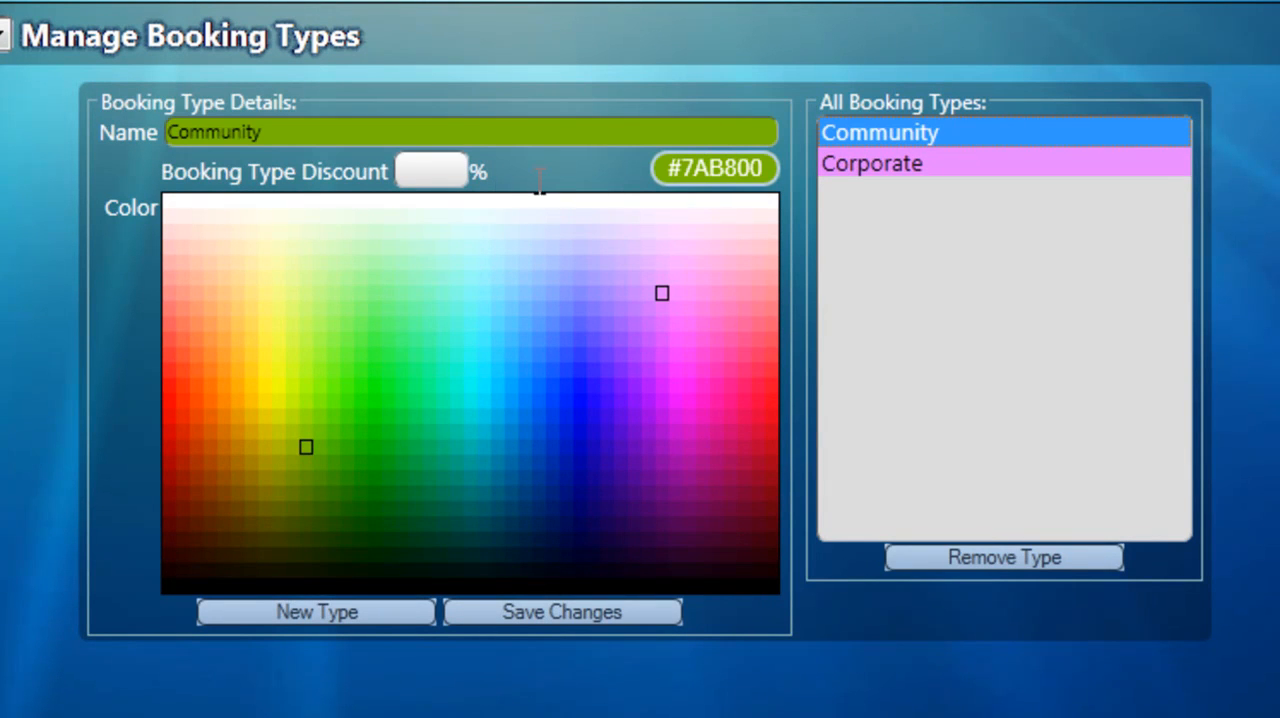
left_click(429, 171)
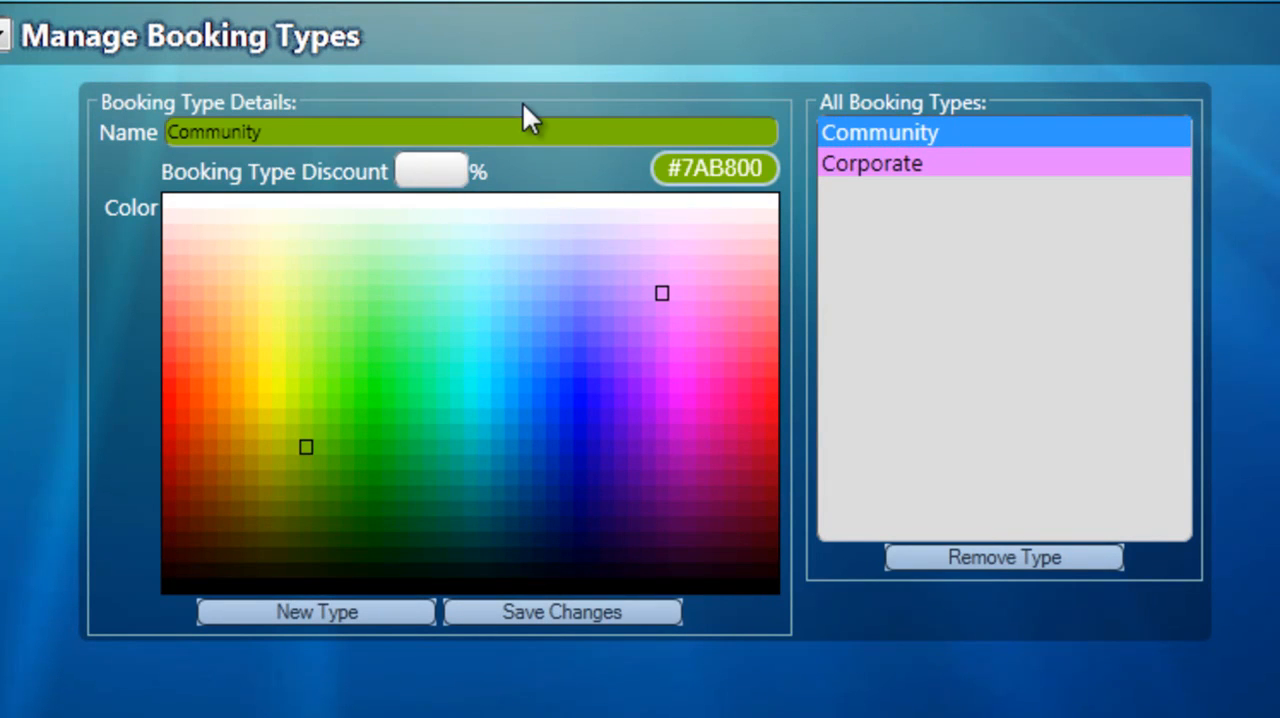
type("50")
left_click(566, 615)
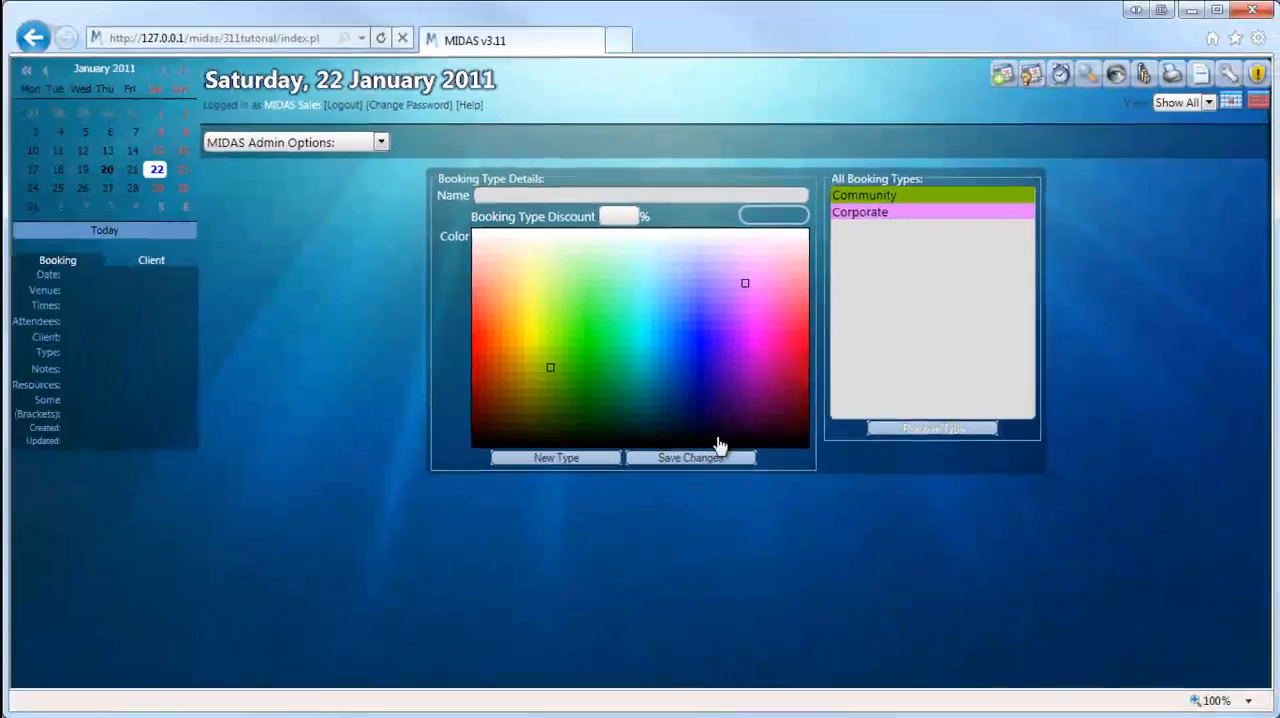
Step: Start a new booking for Room 3 on 22 January 2011 from 10:00 to 12:00
left_click(1003, 76)
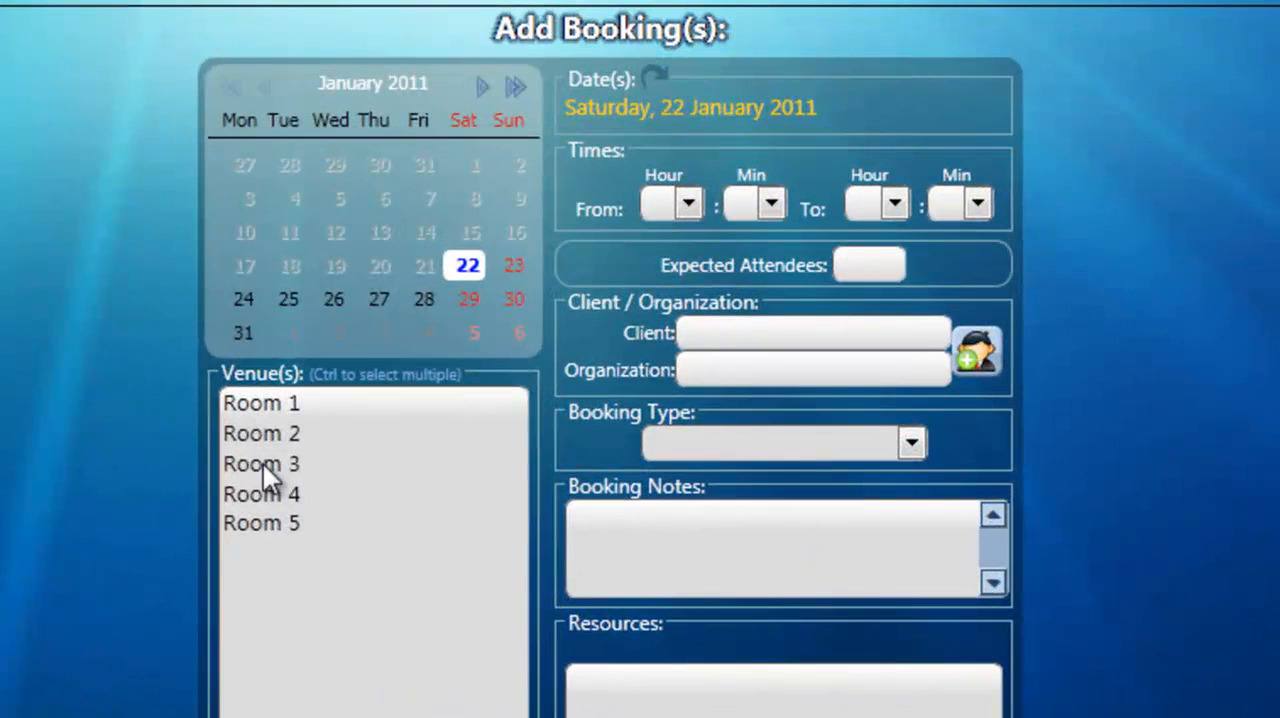
left_click(537, 378)
left_click(689, 203)
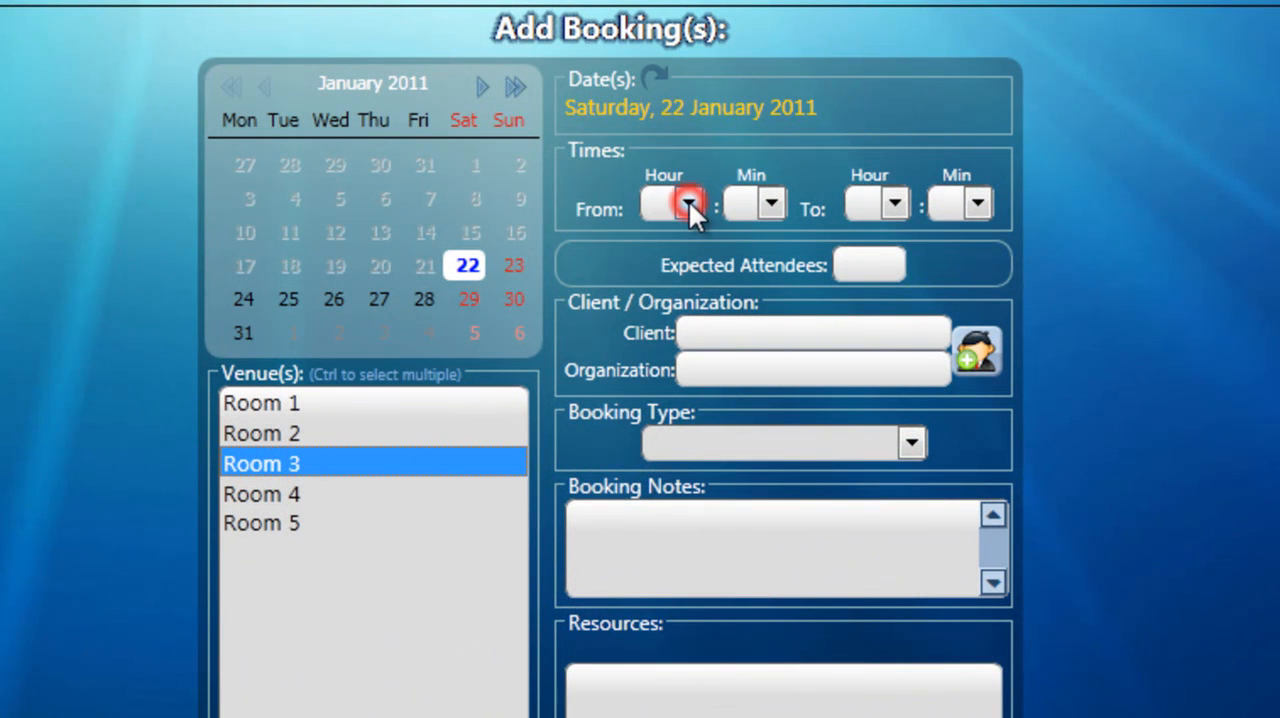
left_click(653, 567)
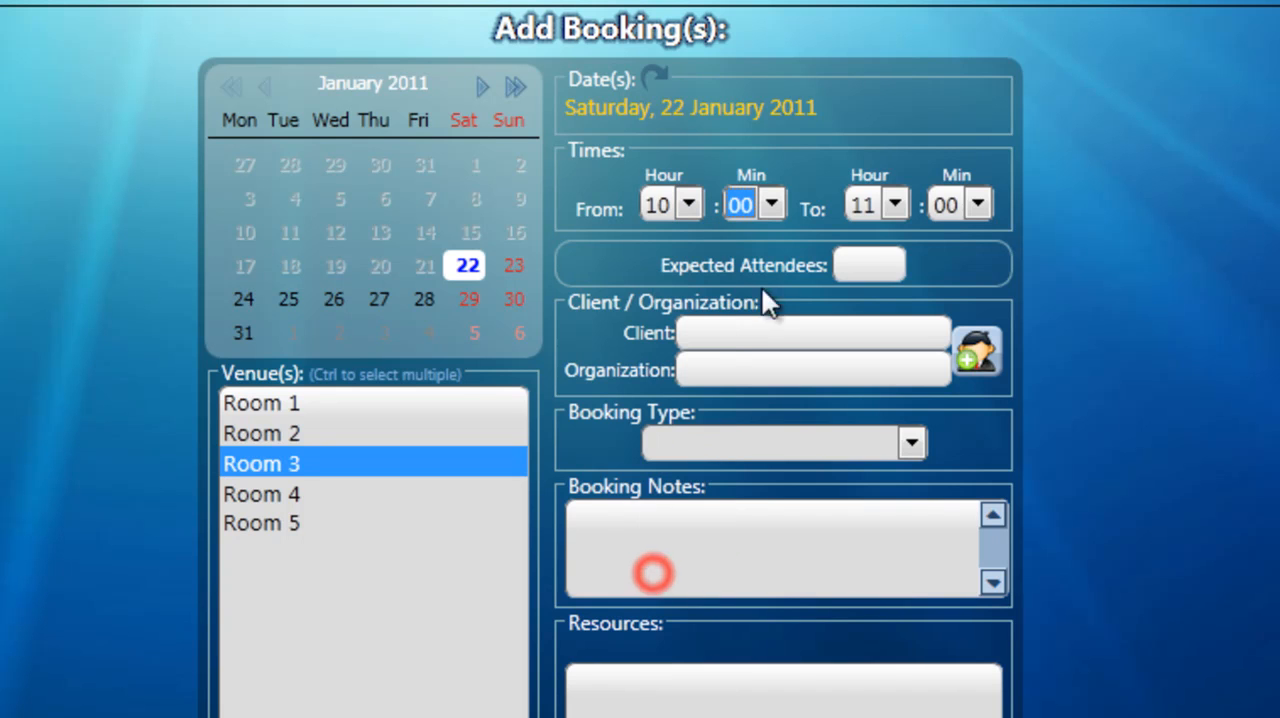
left_click(879, 205)
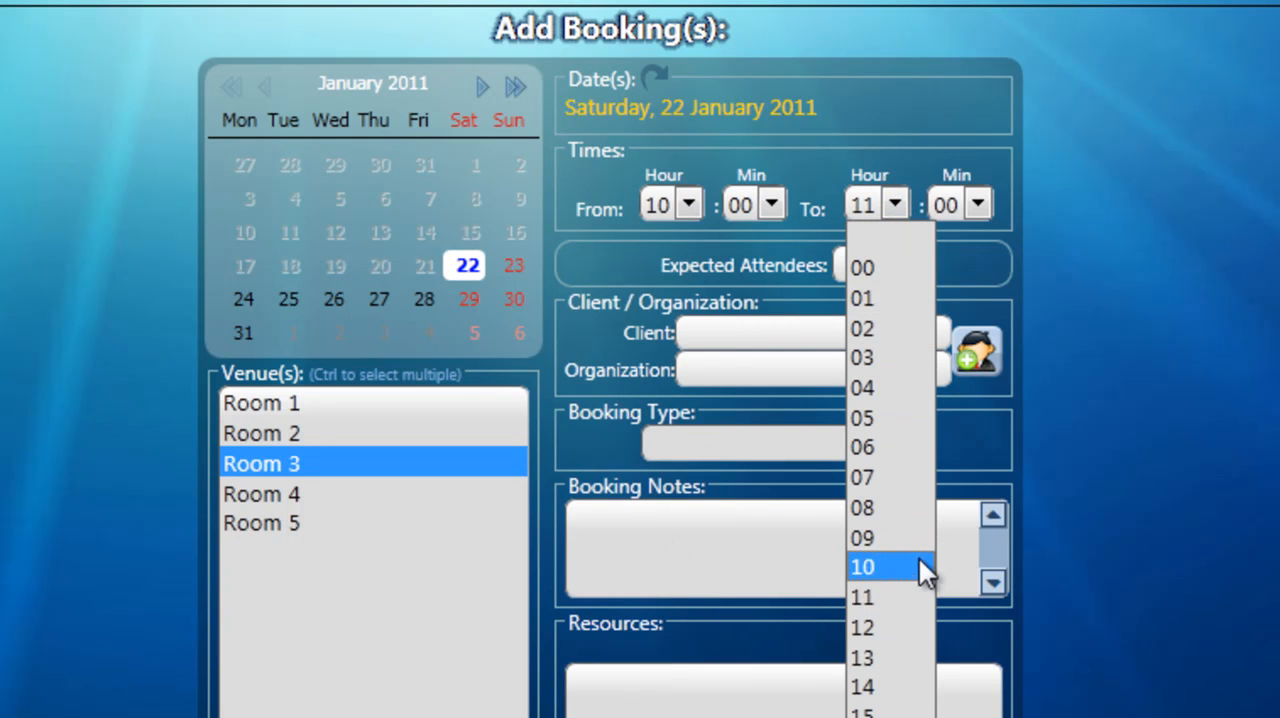
left_click(897, 628)
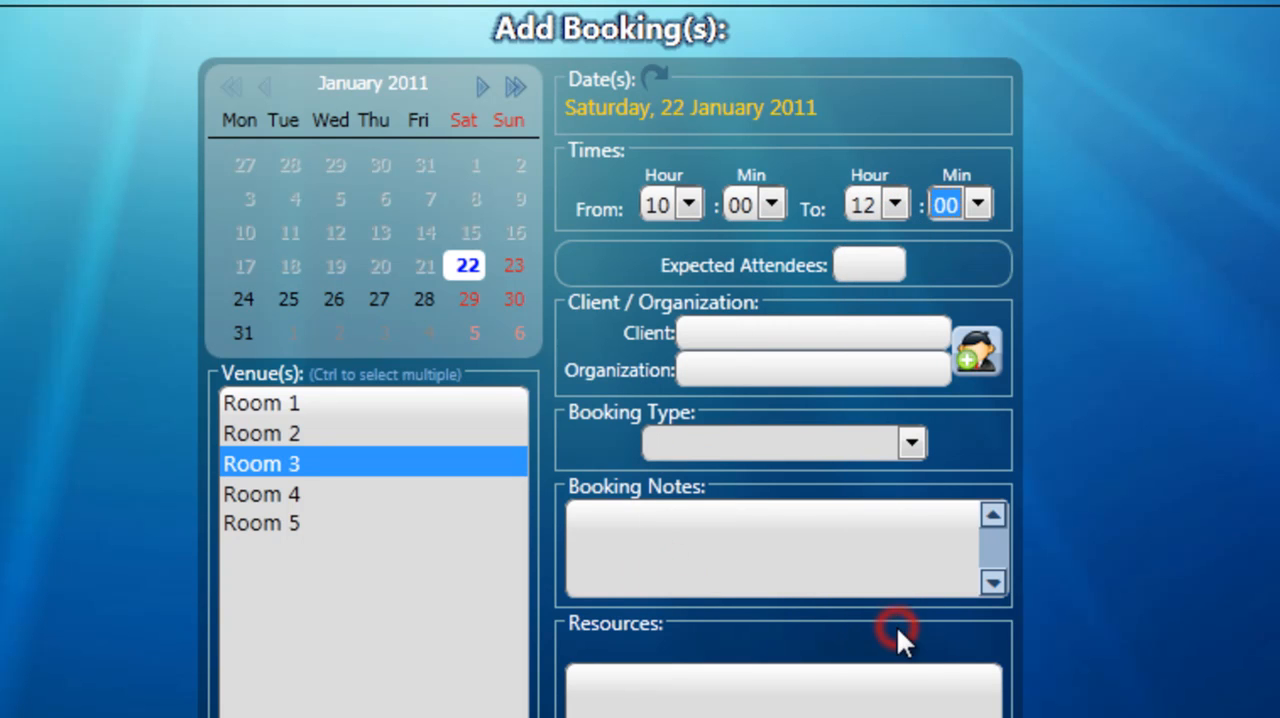
Step: Assign the client MIDAS Sales to the booking and set its booking type to Community
left_click(722, 335)
type("MI")
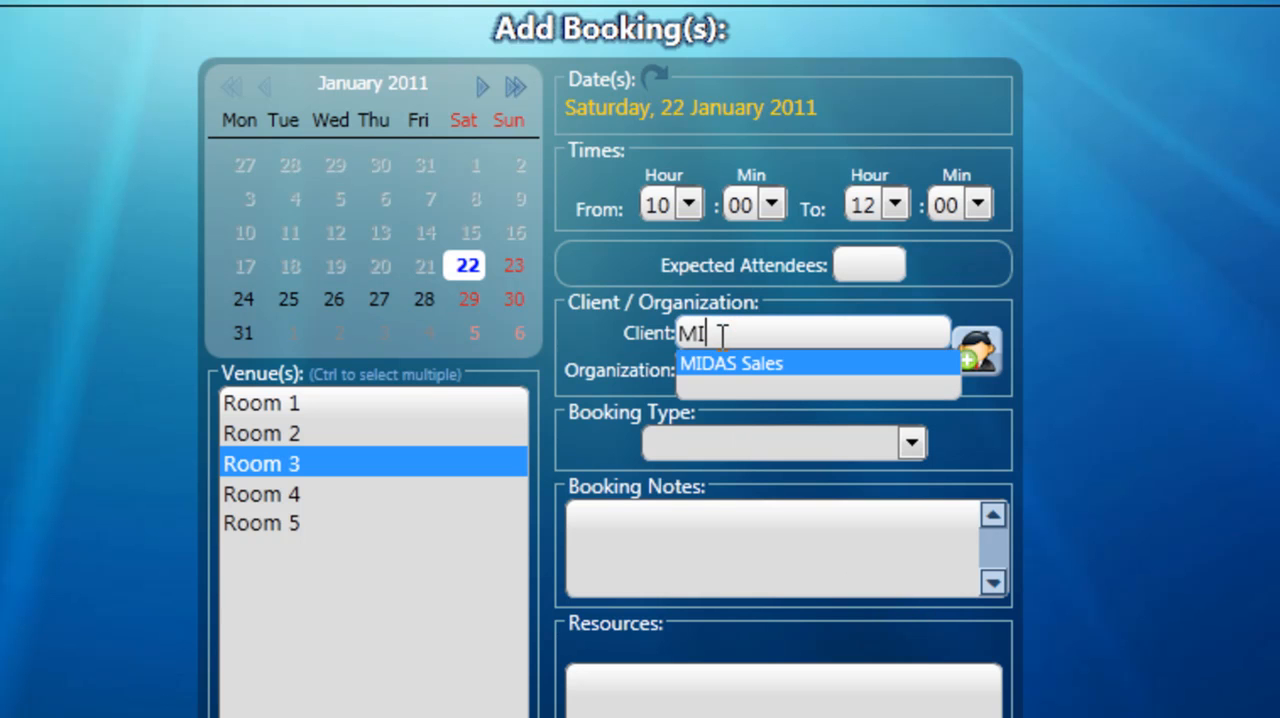
left_click(714, 362)
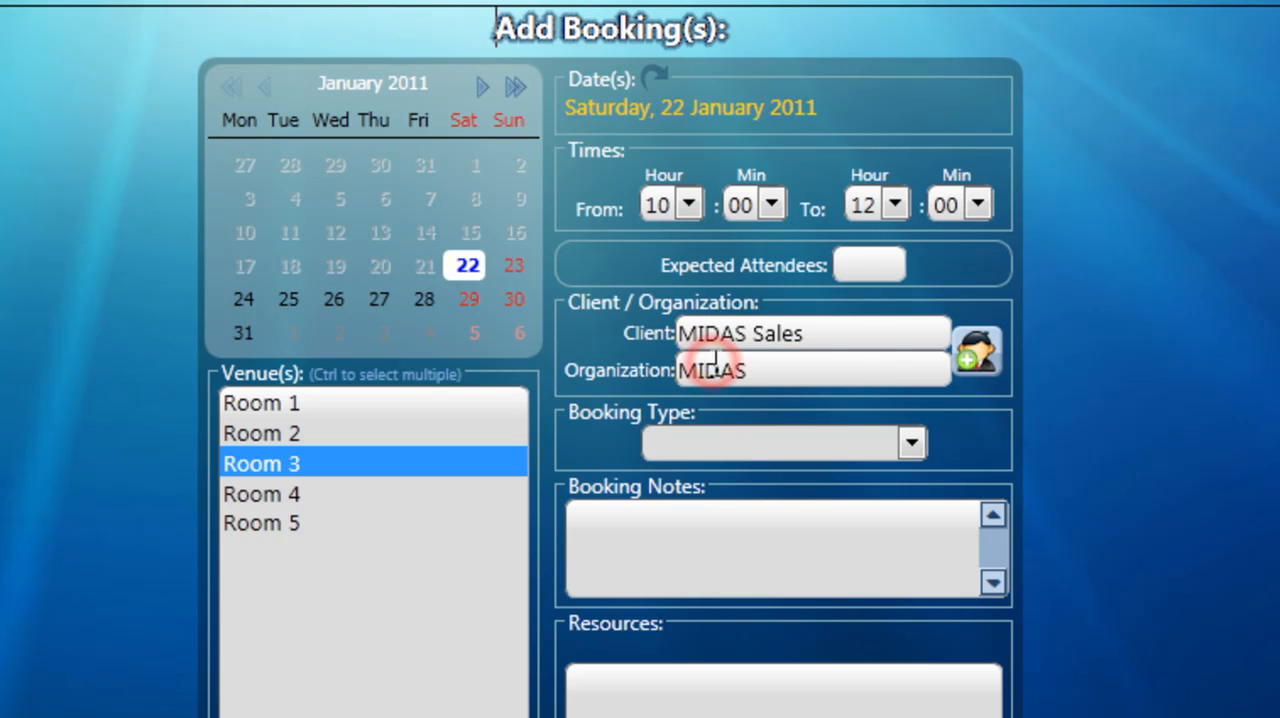
left_click(686, 440)
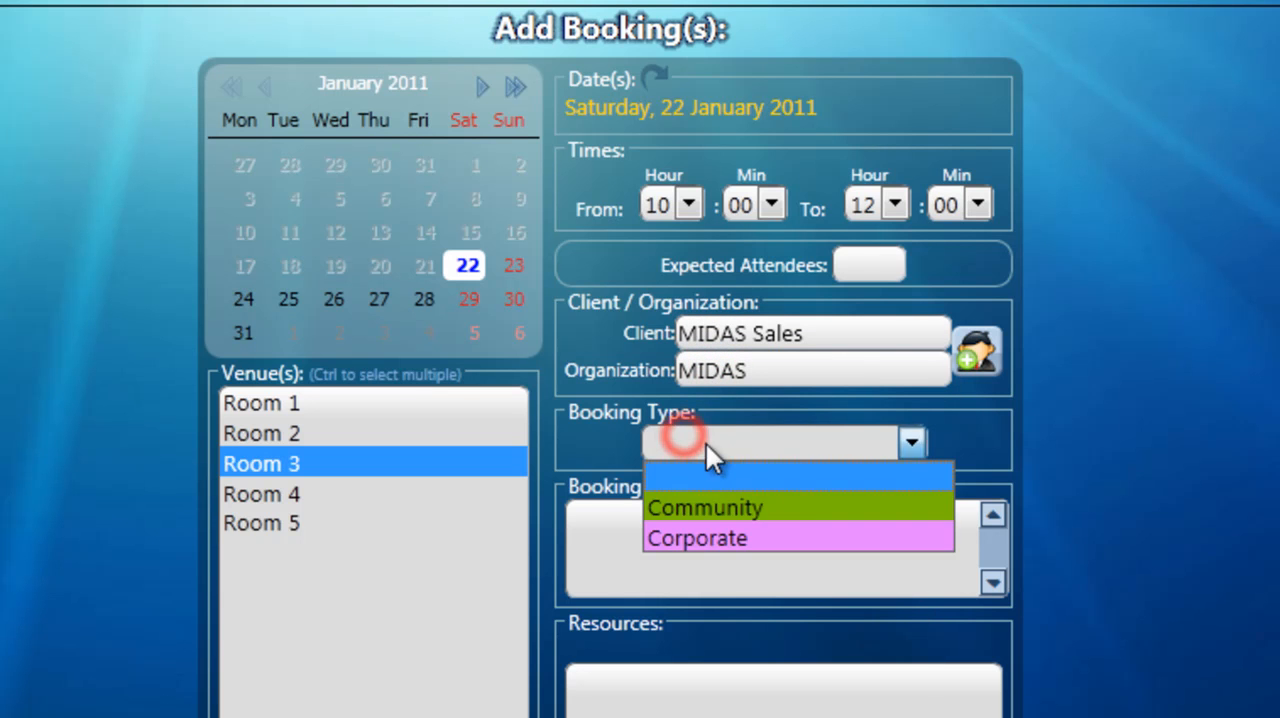
left_click(843, 507)
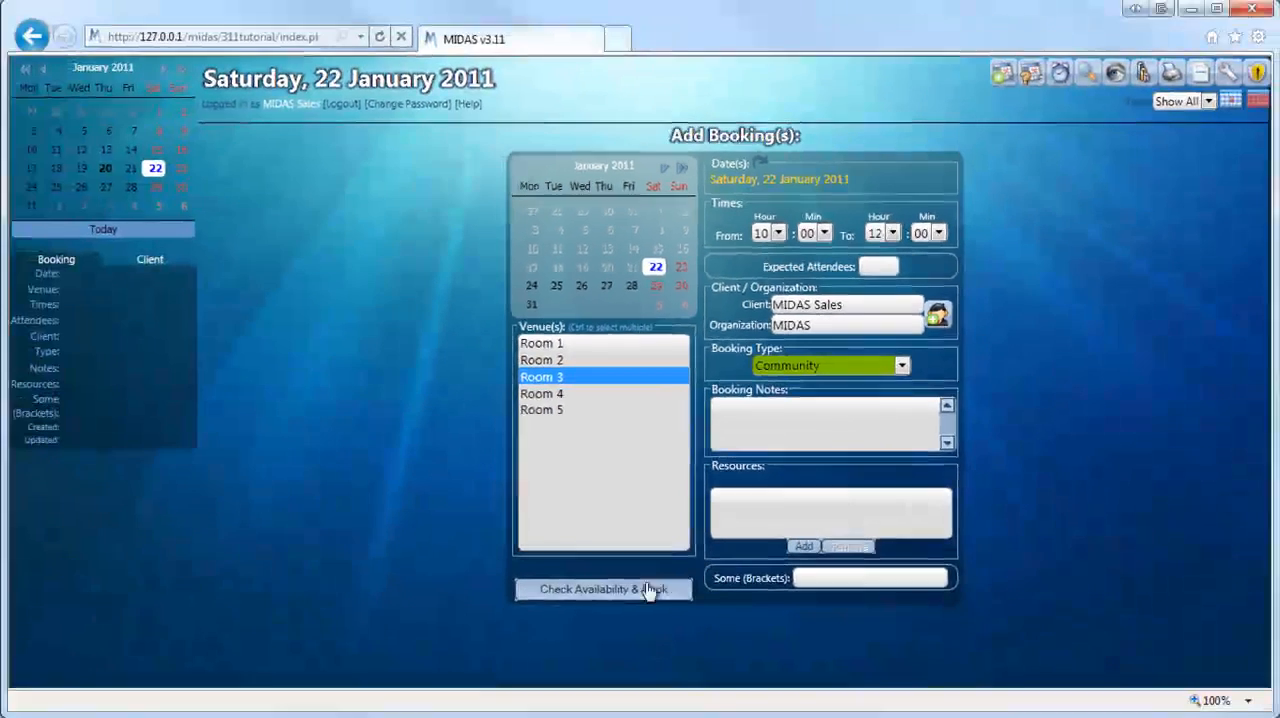
Step: Check the booking's availability and book the available slot with invoice creation enabled
left_click(627, 590)
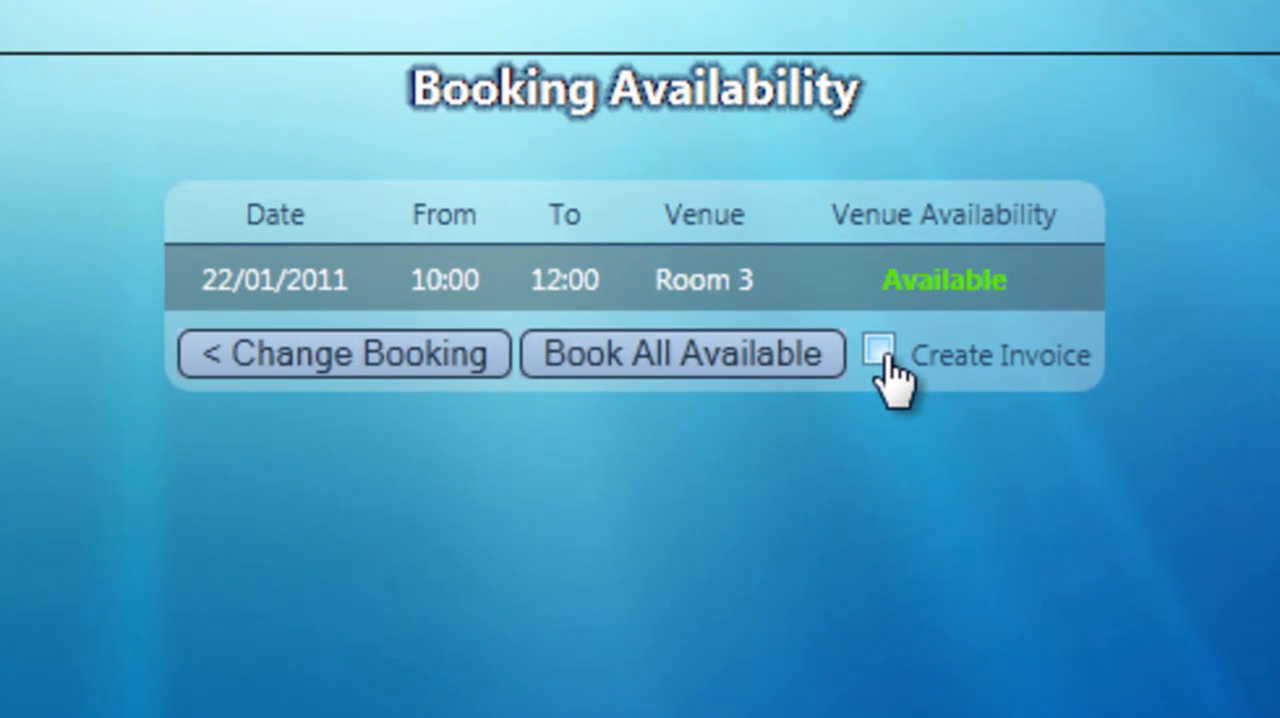
left_click(881, 350)
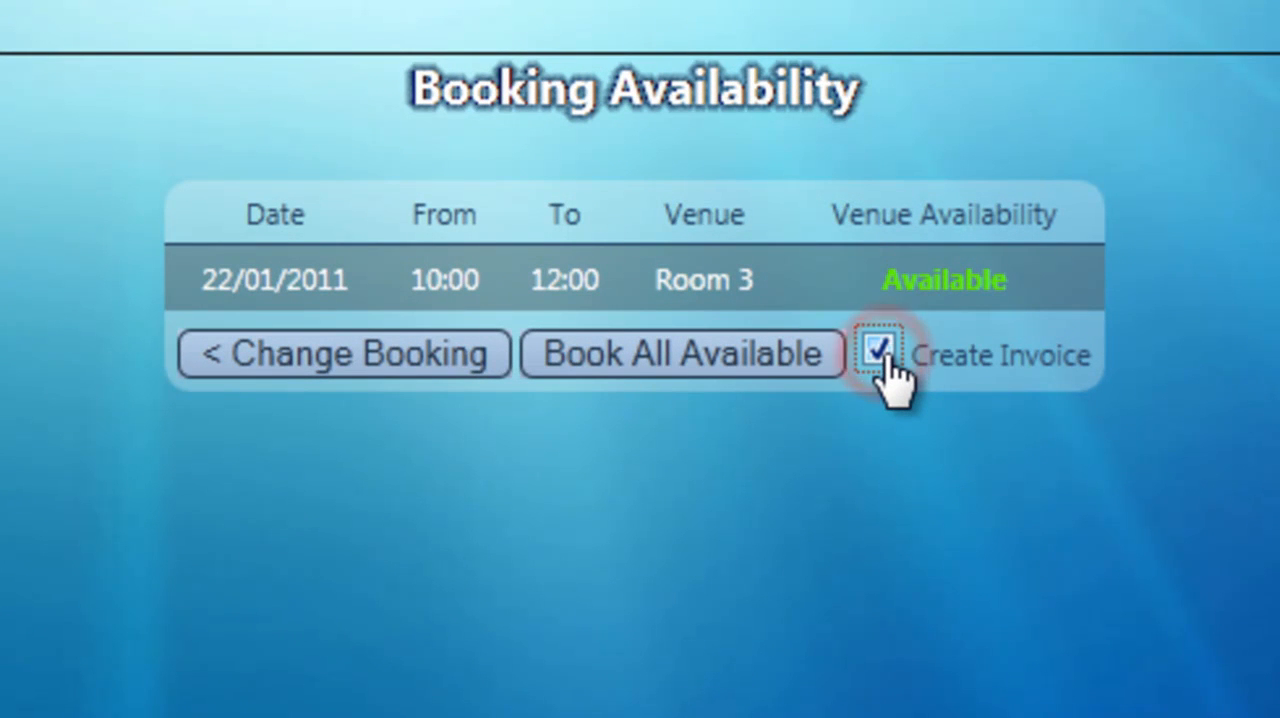
left_click(617, 365)
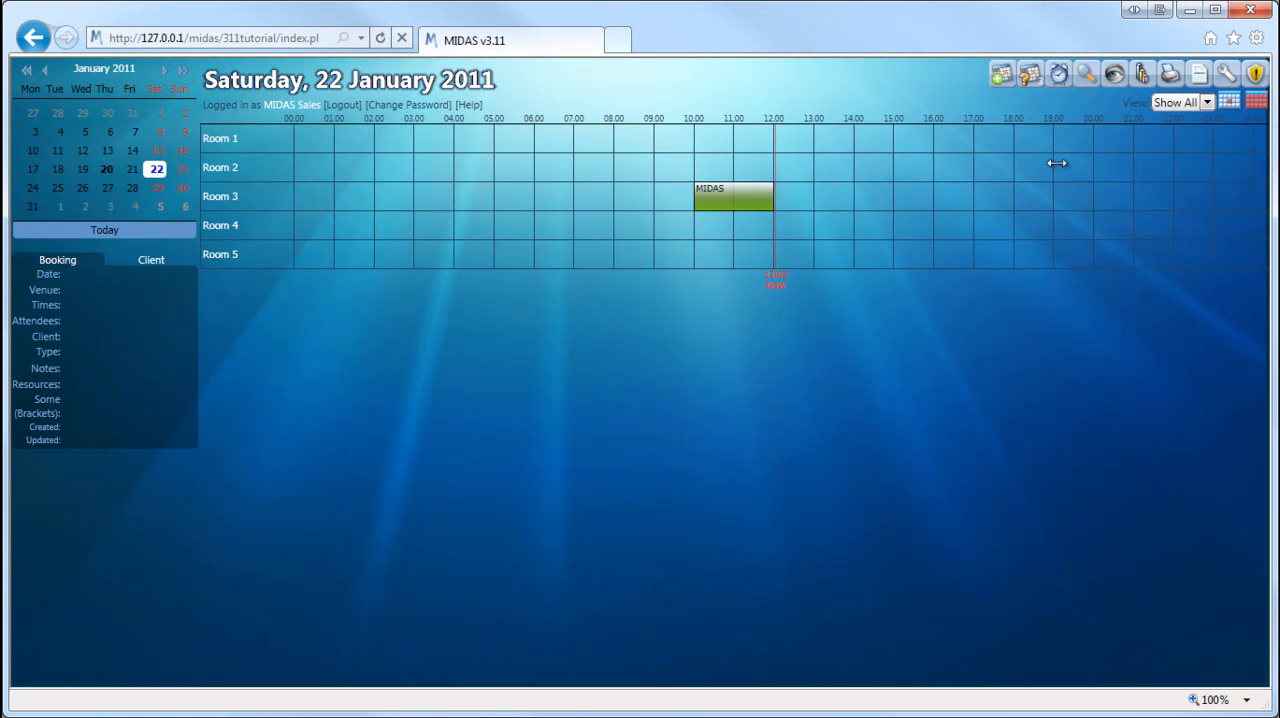
Step: List all invoices, examine the MIDAS Sales invoice's rate and discount details, and return to the invoice list
left_click(1197, 76)
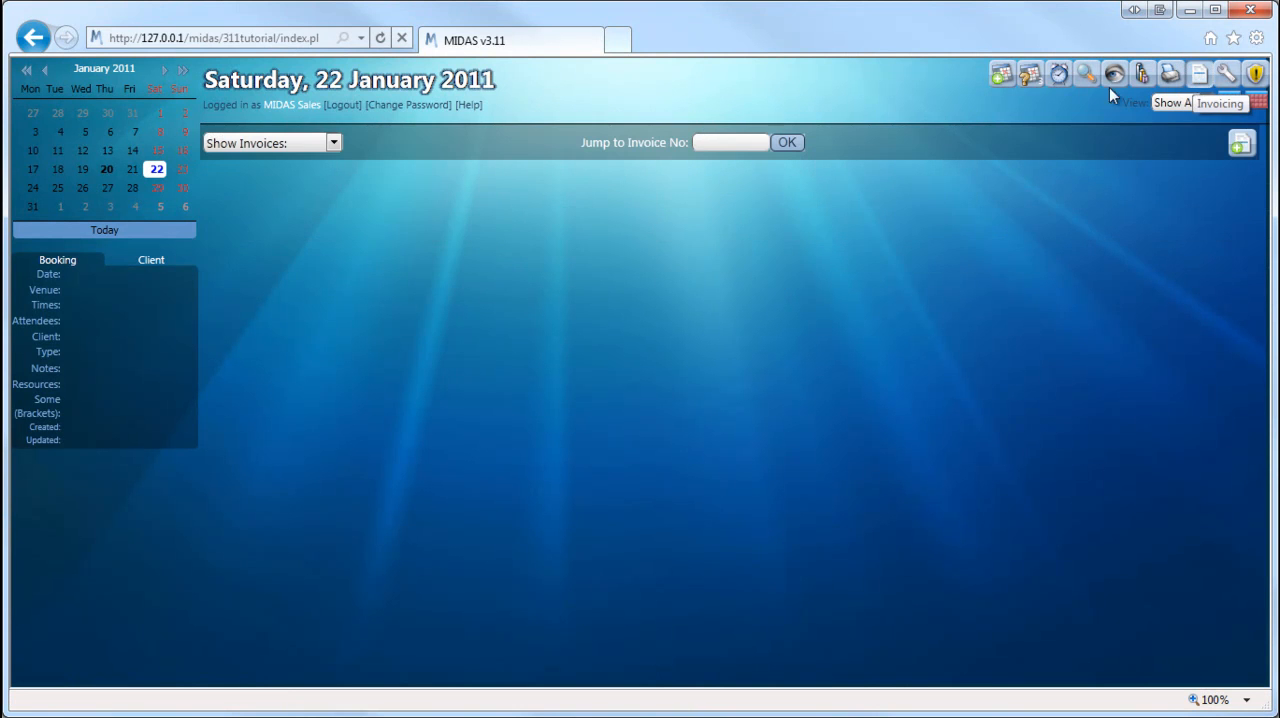
left_click(321, 146)
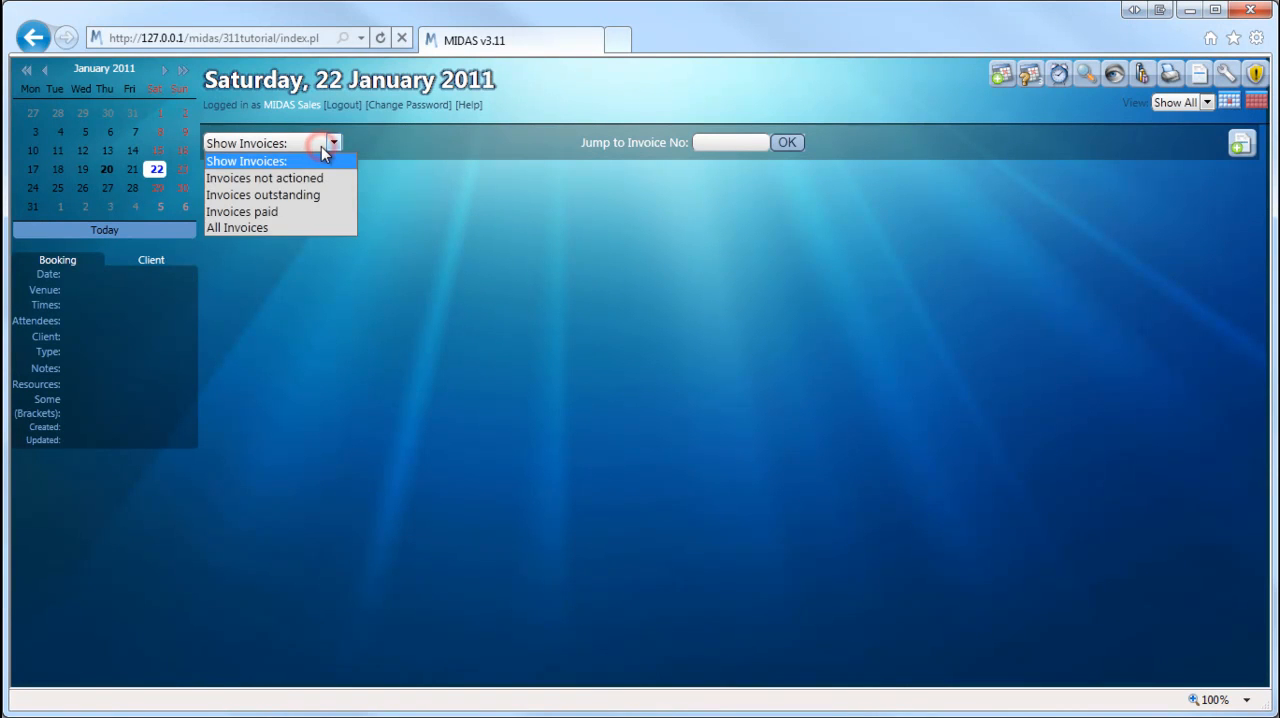
left_click(271, 226)
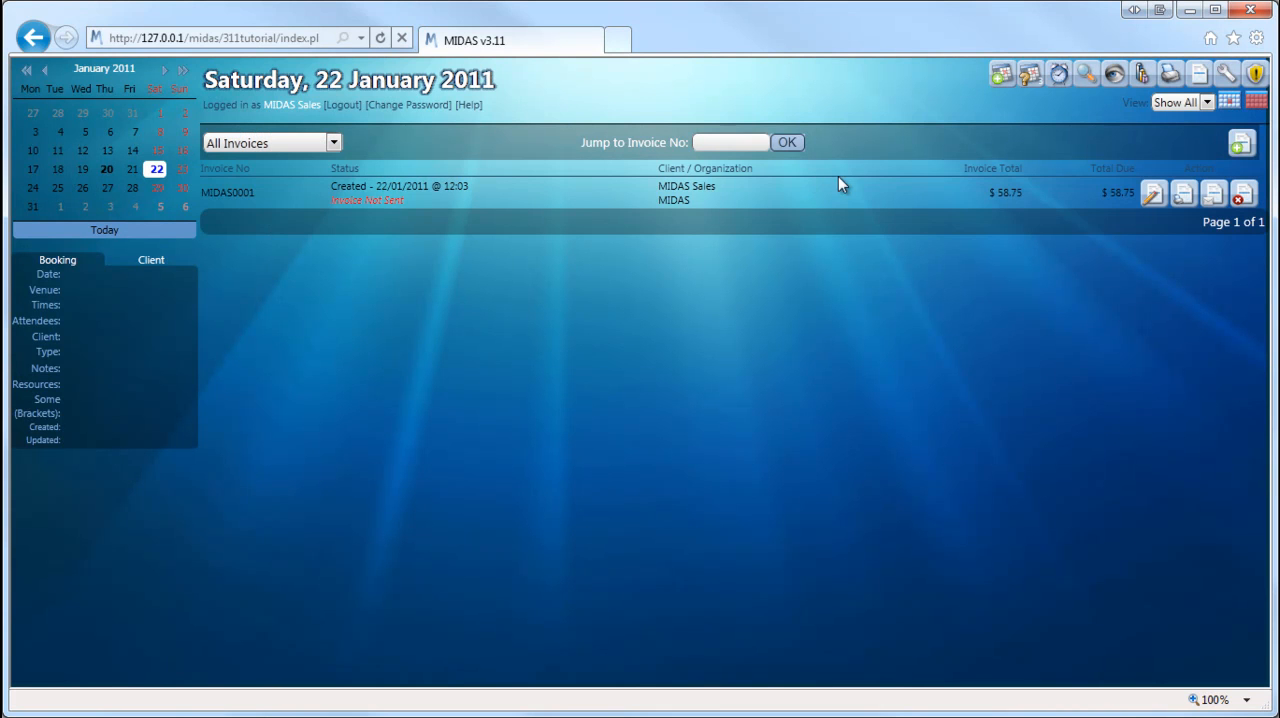
left_click(1153, 196)
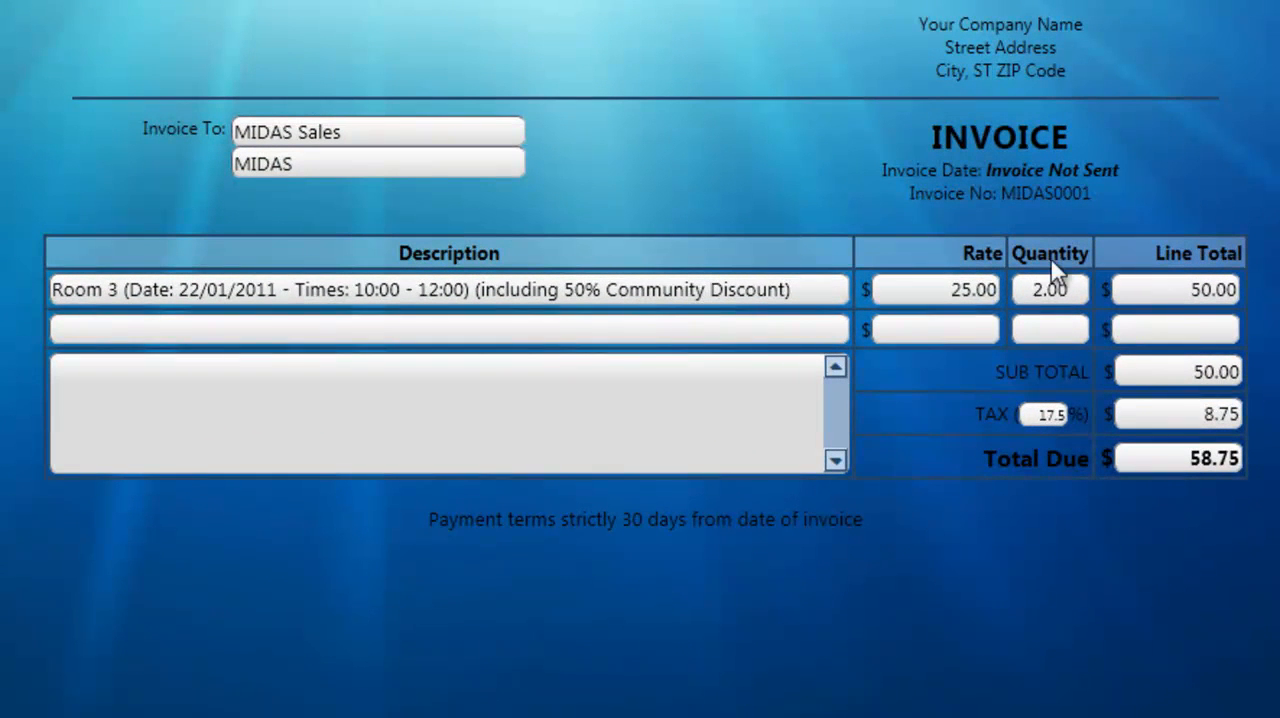
left_click(957, 290)
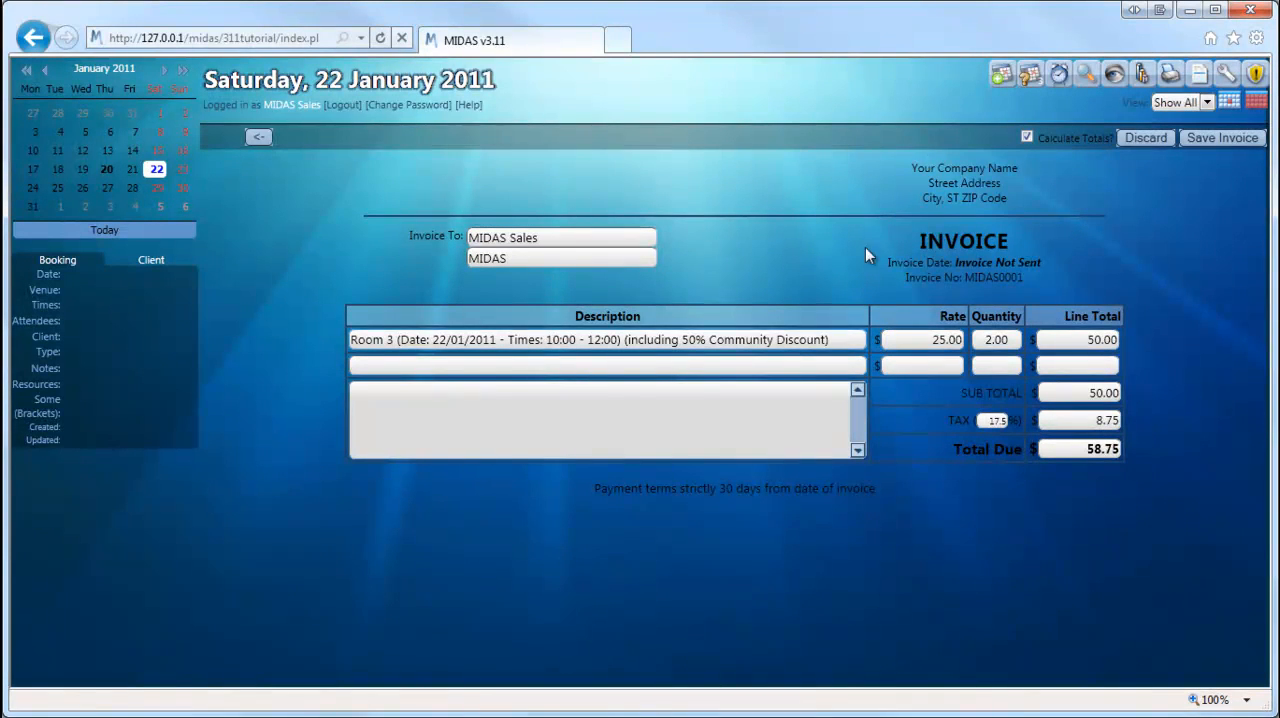
left_click(257, 139)
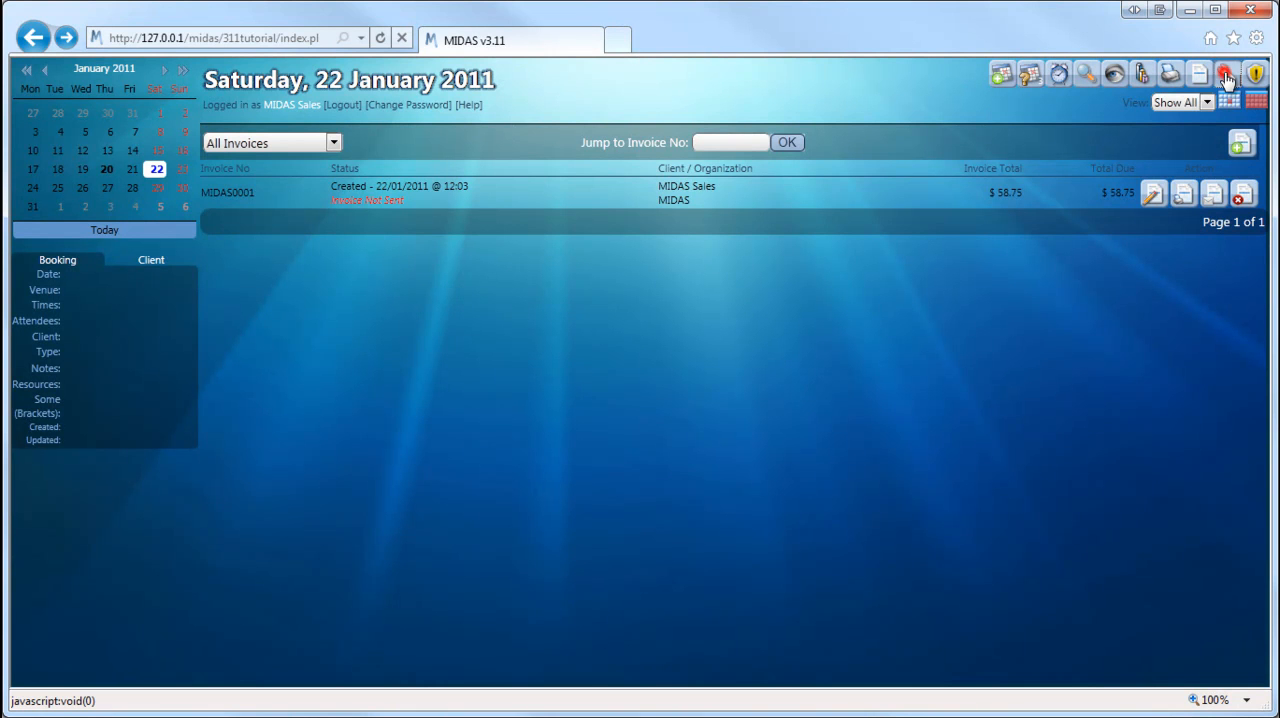
Step: Set Room 2's closure period from 1 February 2011 until 15 February 2011 in the venue management and save the changes
left_click(1226, 78)
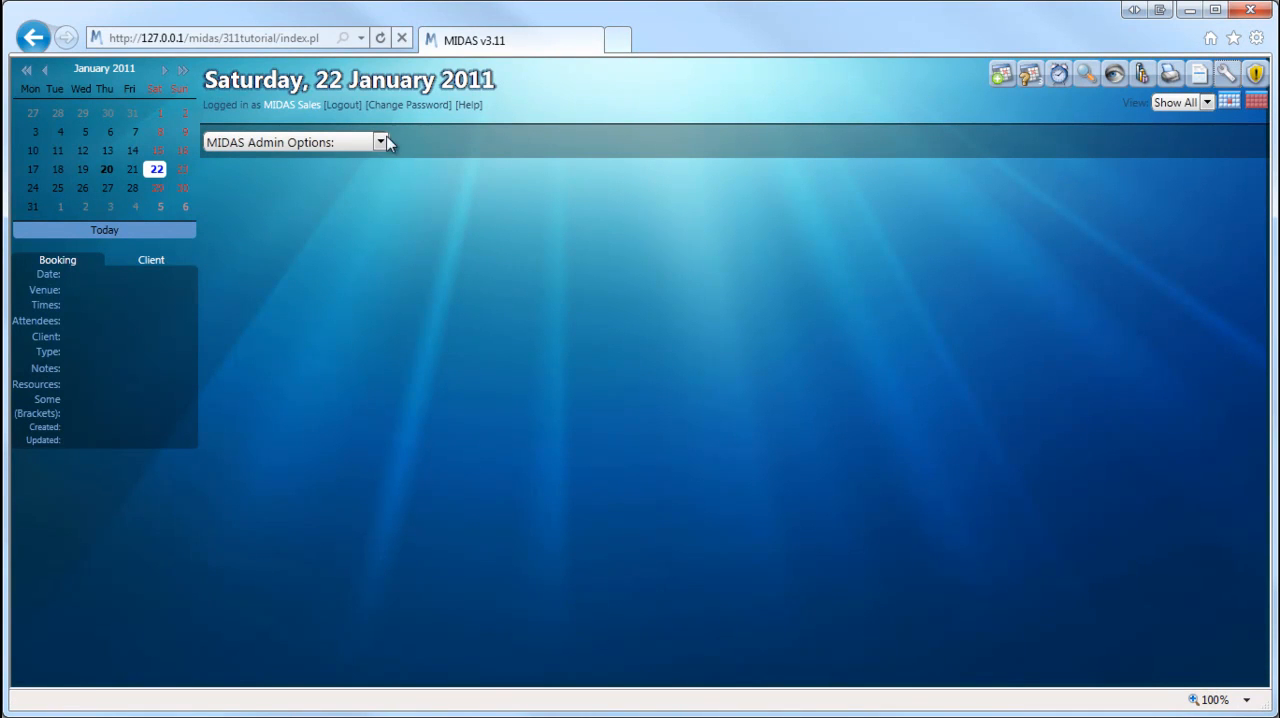
left_click(357, 144)
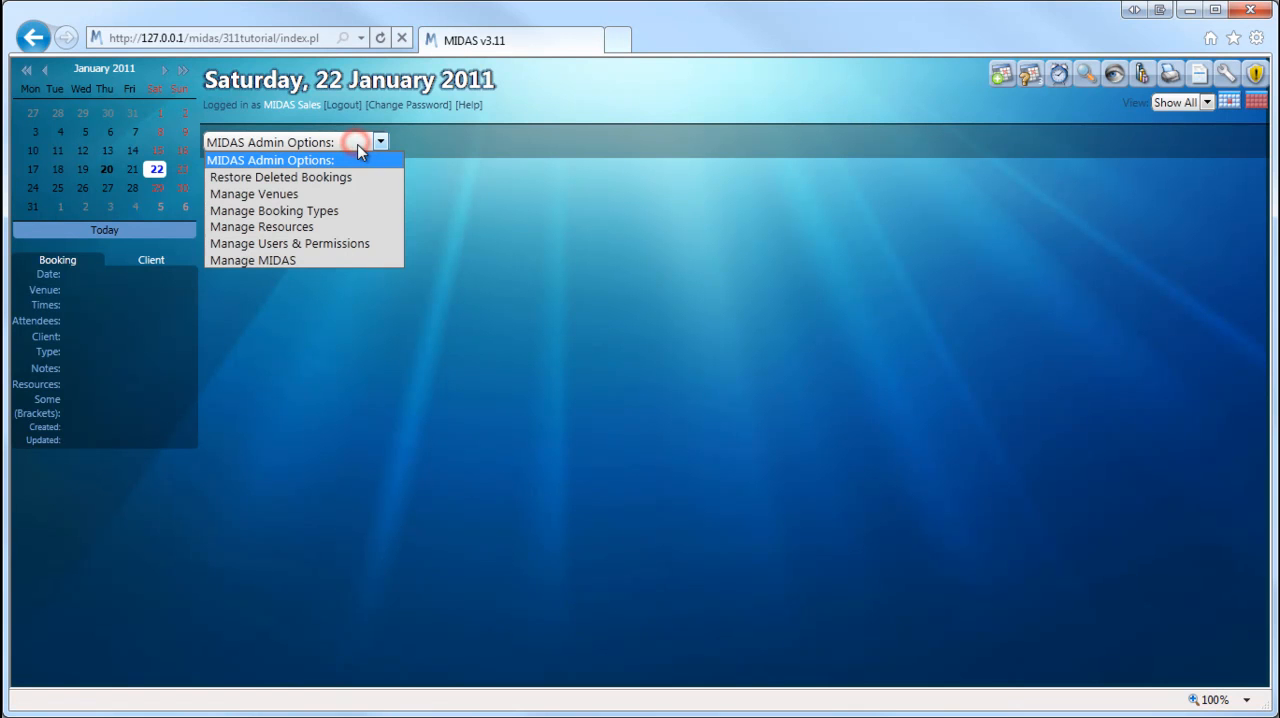
left_click(291, 196)
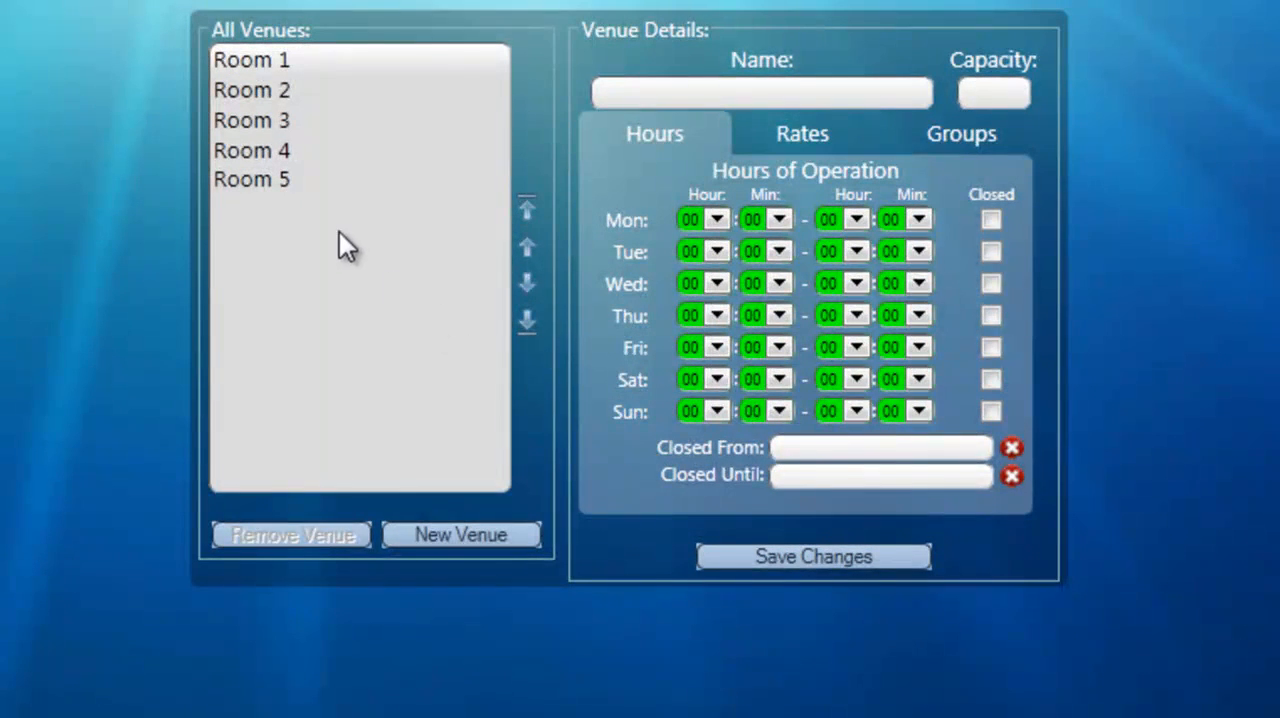
left_click(256, 92)
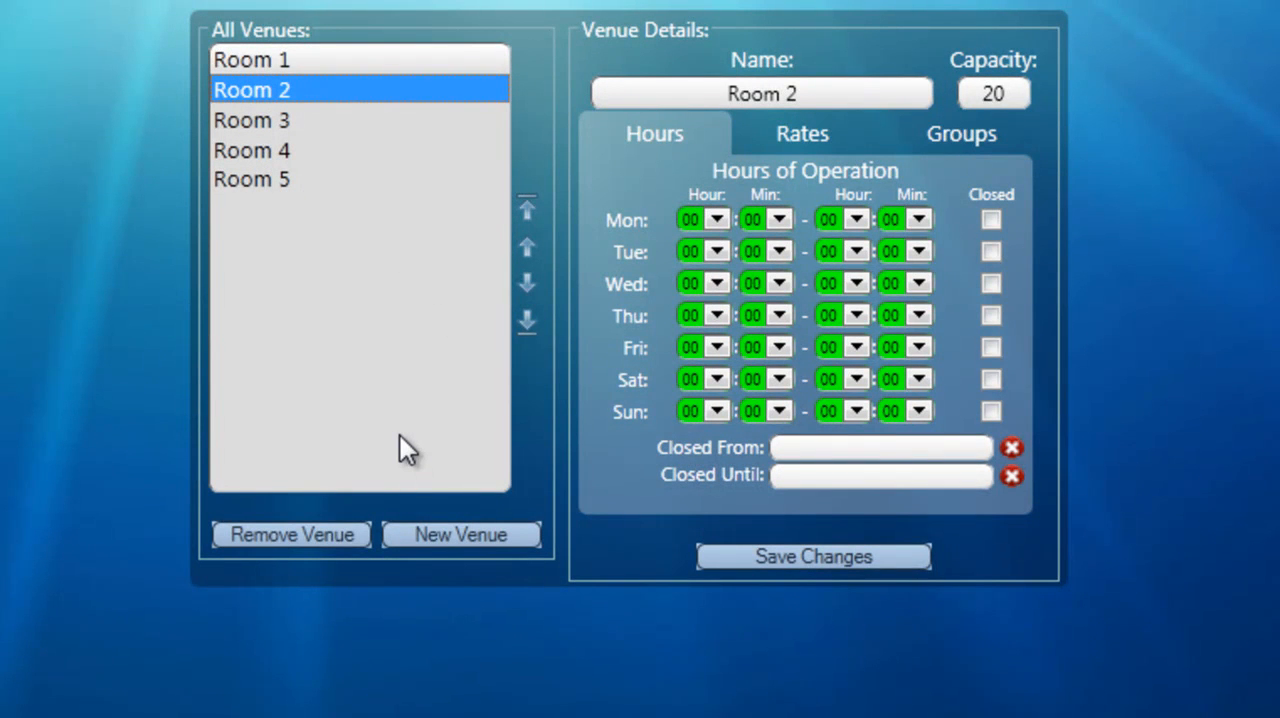
left_click(827, 450)
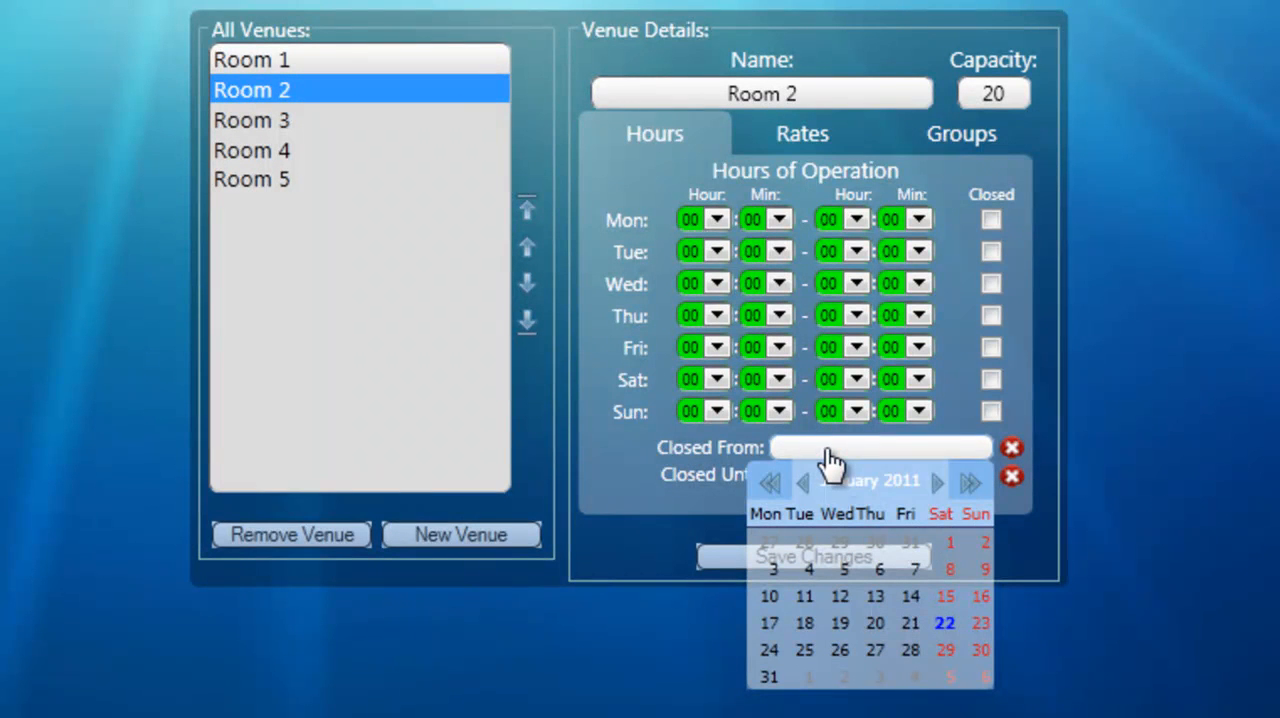
left_click(939, 485)
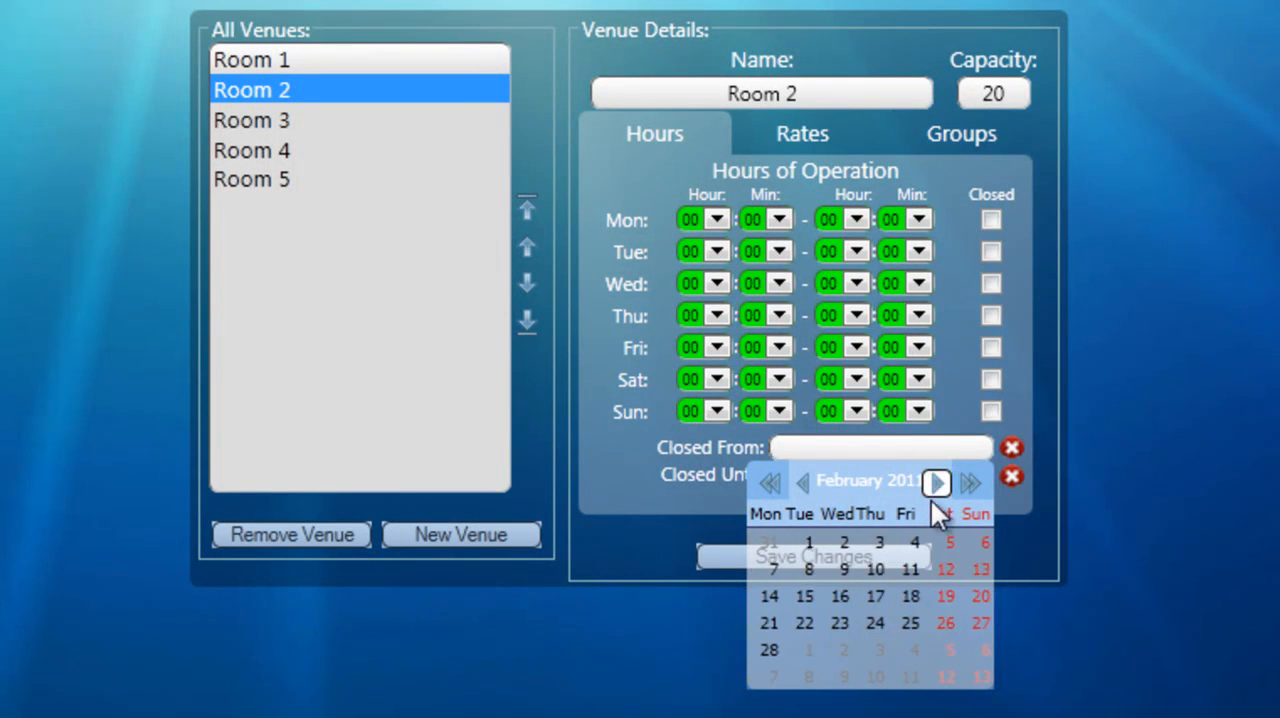
left_click(811, 545)
left_click(878, 478)
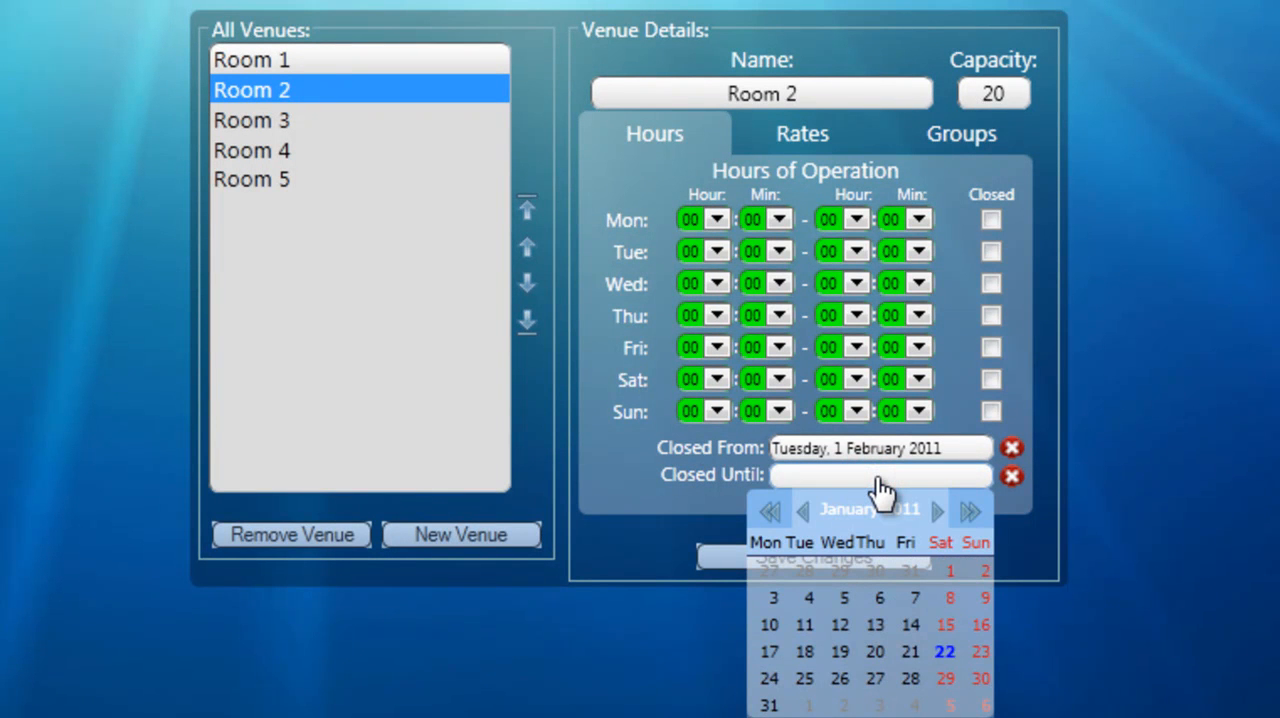
left_click(933, 510)
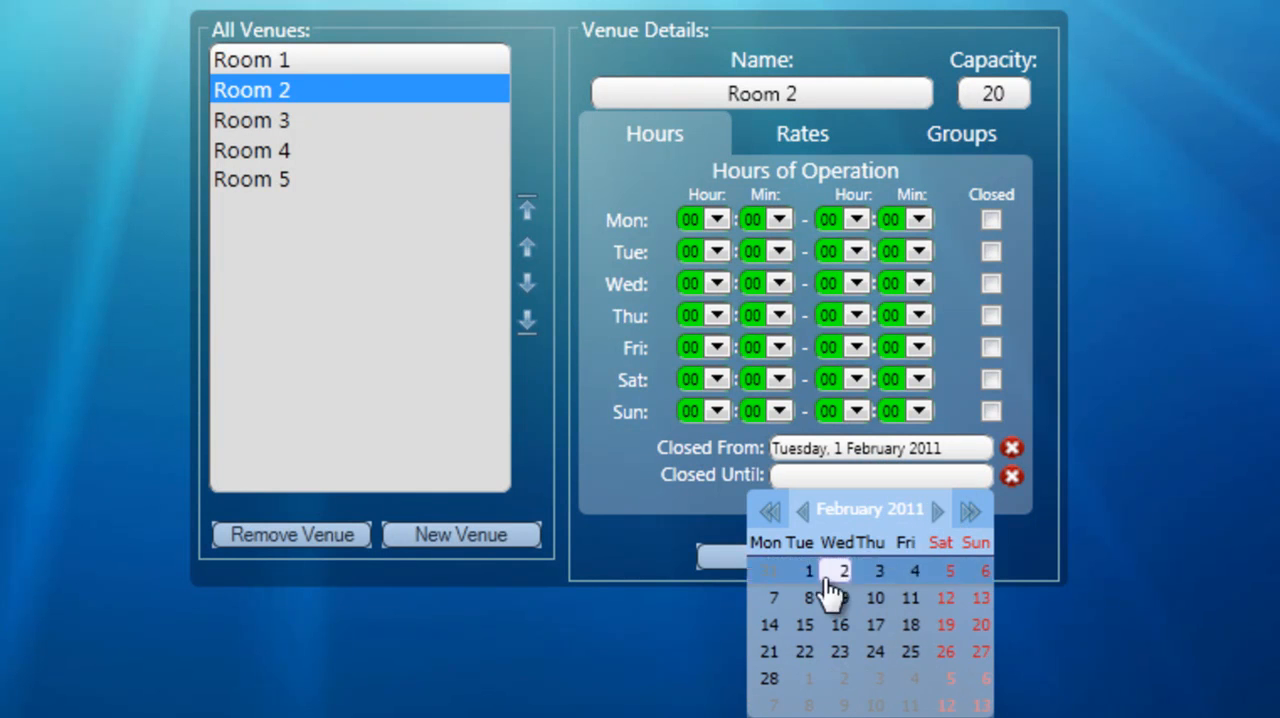
left_click(805, 628)
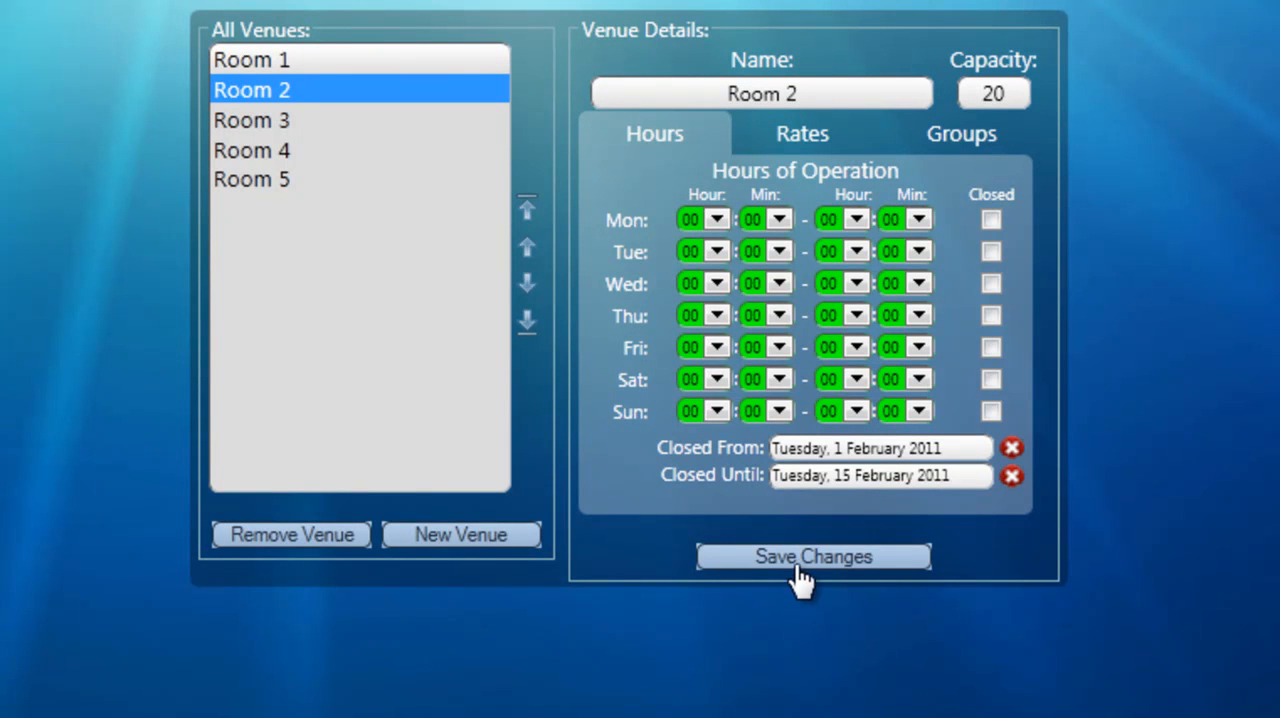
left_click(795, 560)
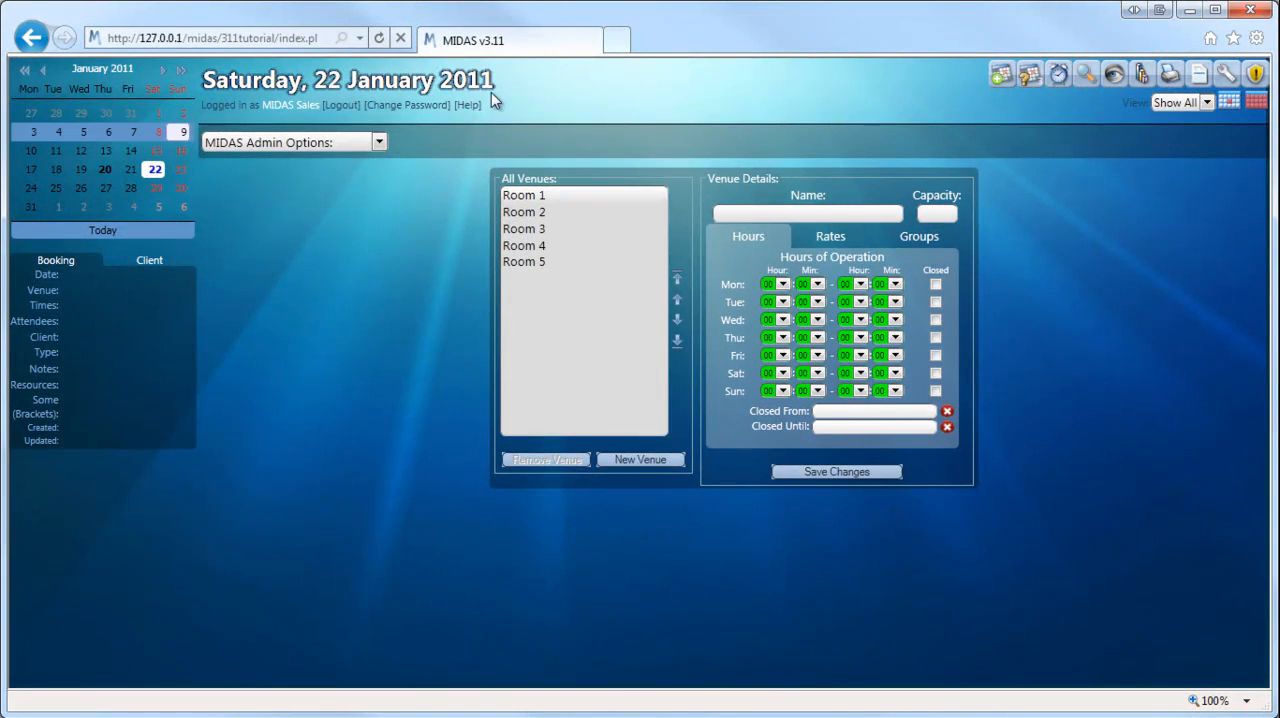
Step: Display the daily booking grid for Friday, 4 February 2011 and examine Room 2's availability
left_click(1228, 102)
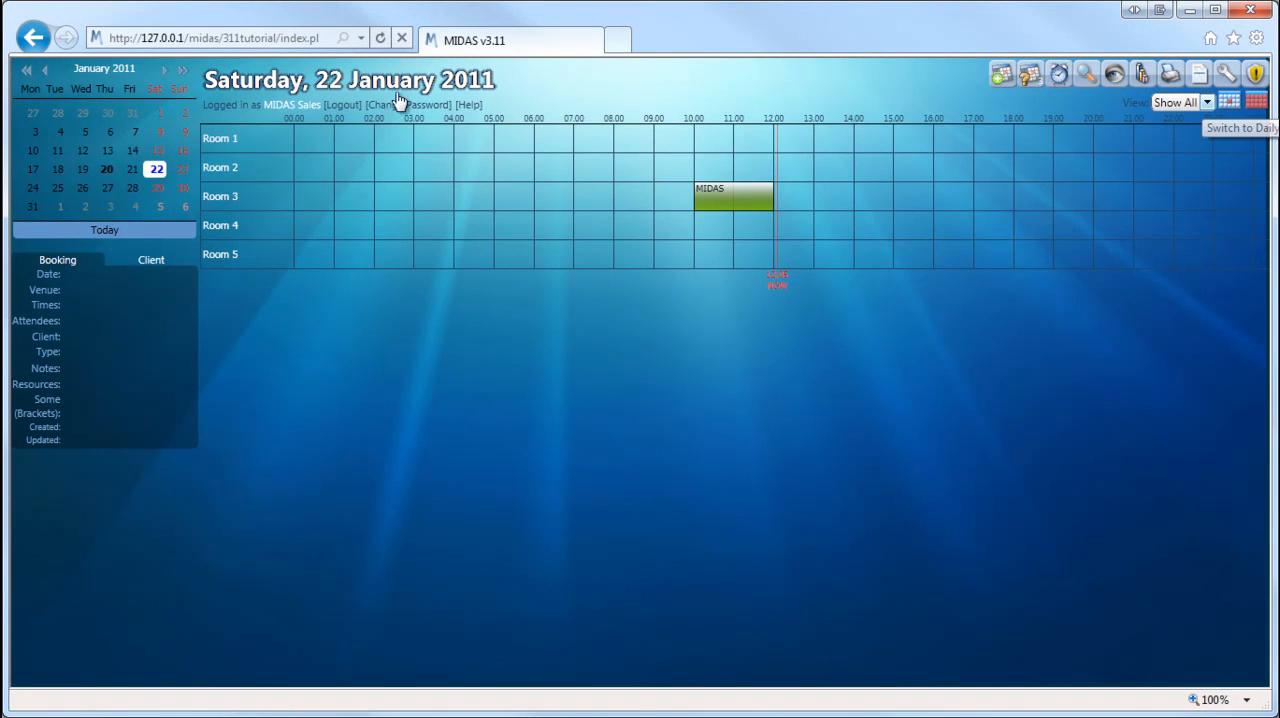
left_click(164, 70)
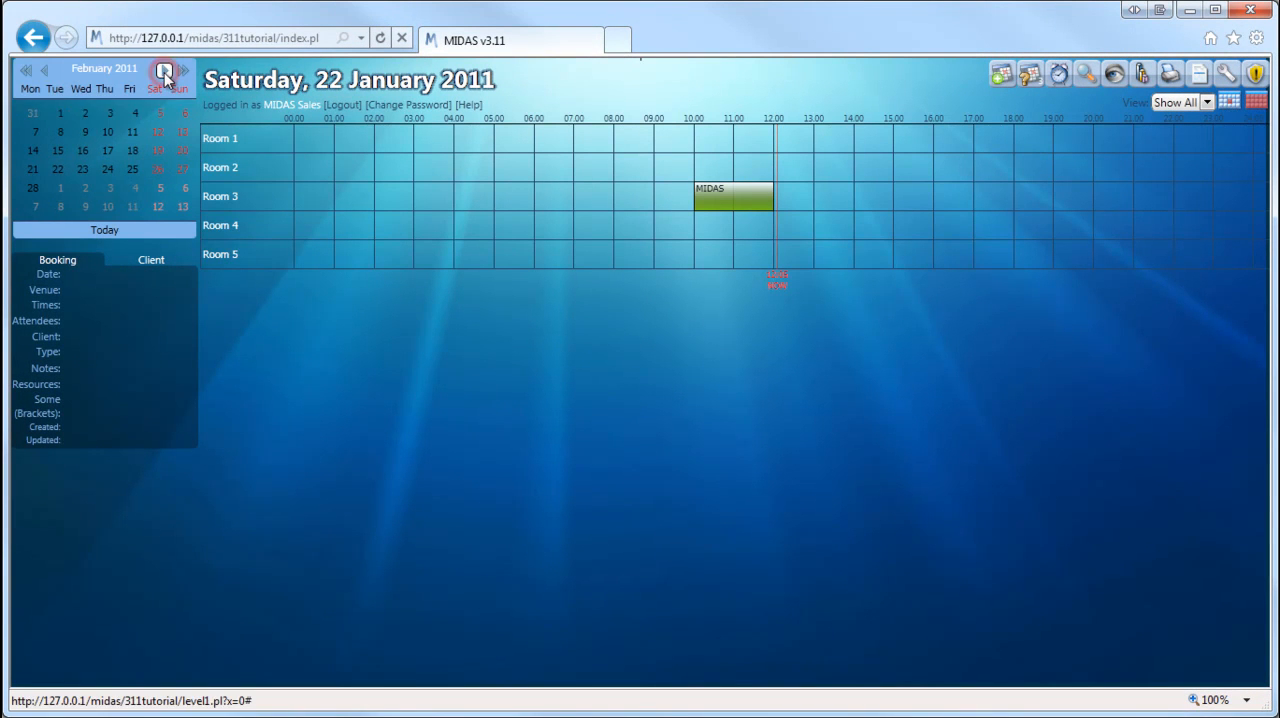
left_click(130, 115)
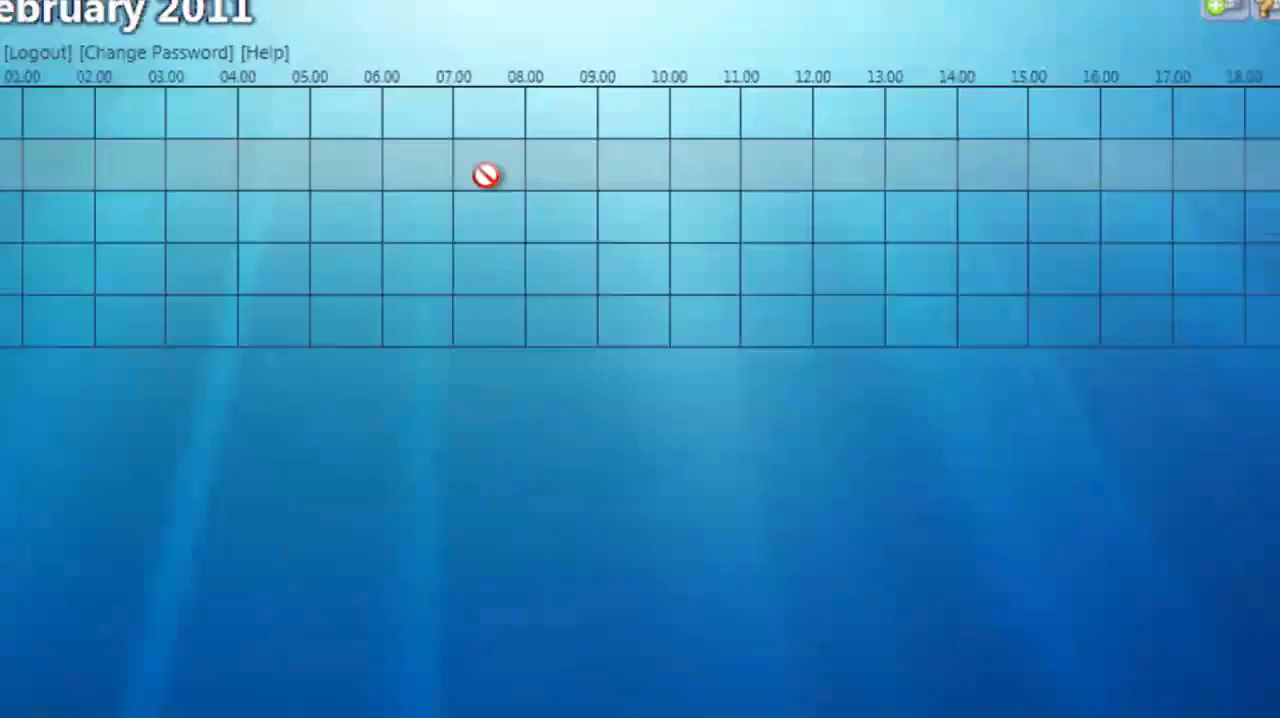
mouse_move(592, 173)
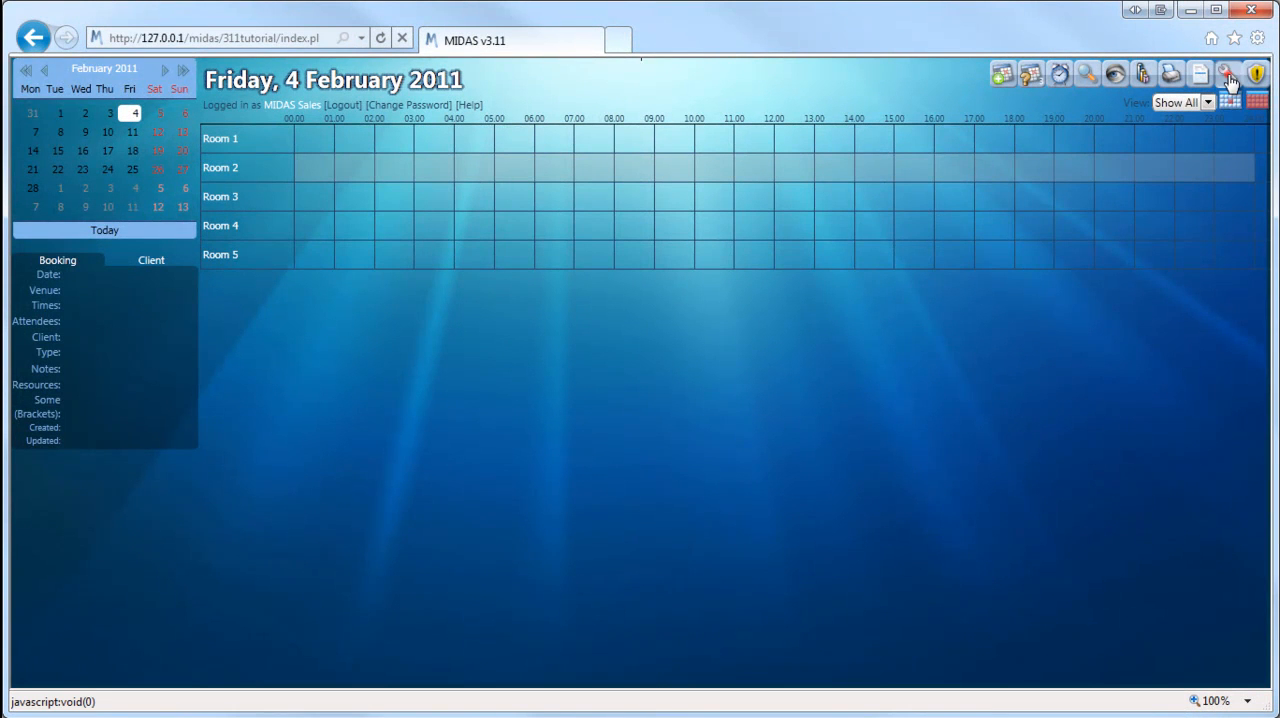
Step: Clear both of Room 2's closure dates in the venue management and set only its Closed Until date to 25 March 2011
left_click(1229, 78)
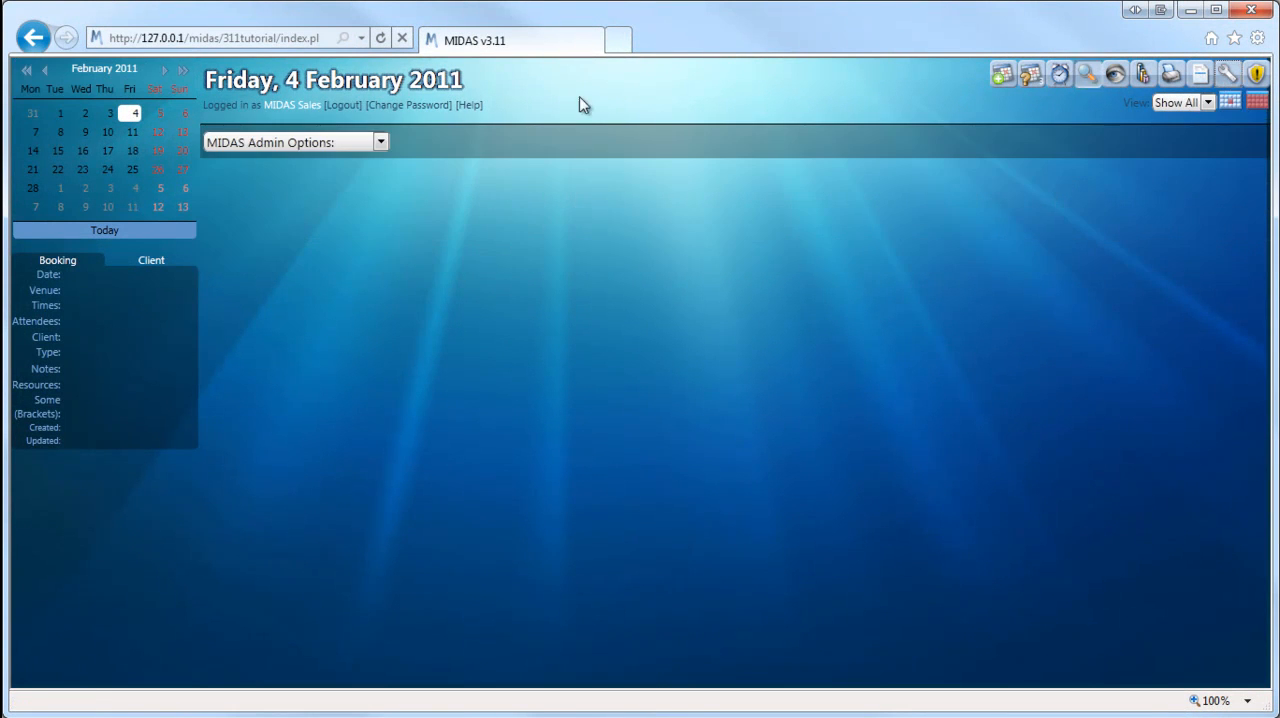
left_click(304, 143)
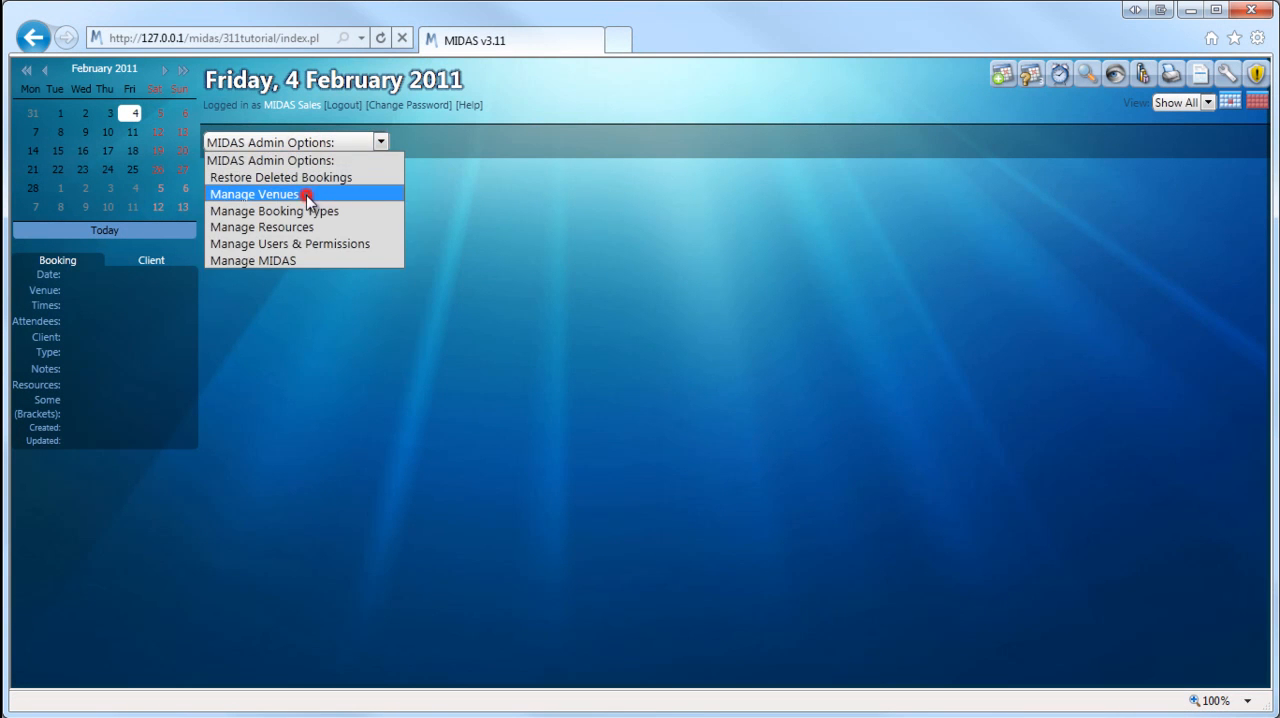
left_click(306, 196)
left_click(525, 212)
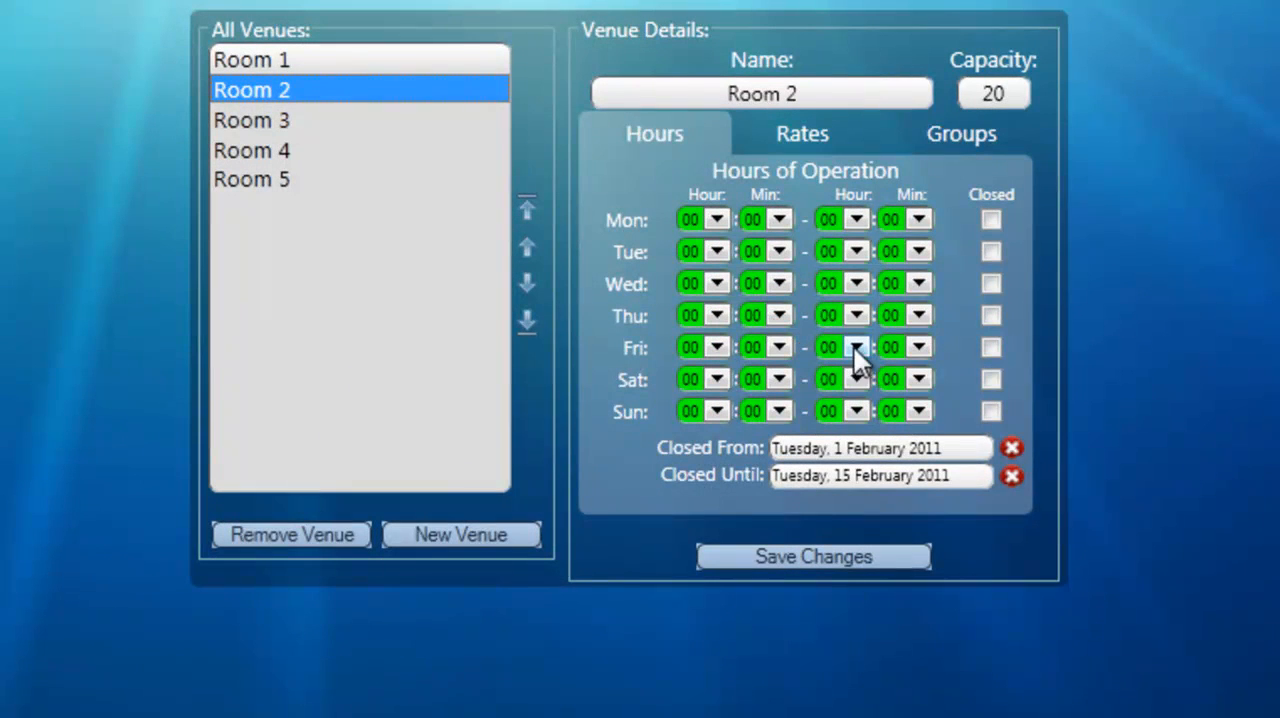
left_click(1011, 477)
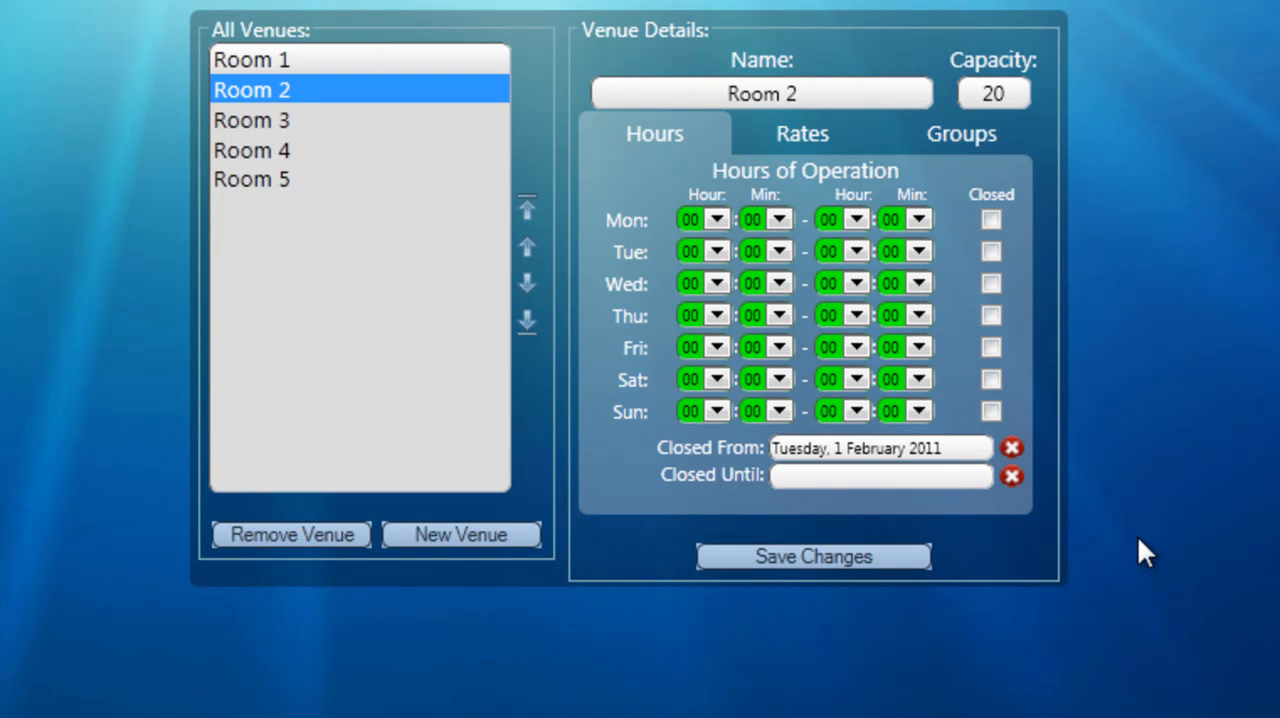
left_click(1012, 449)
left_click(891, 482)
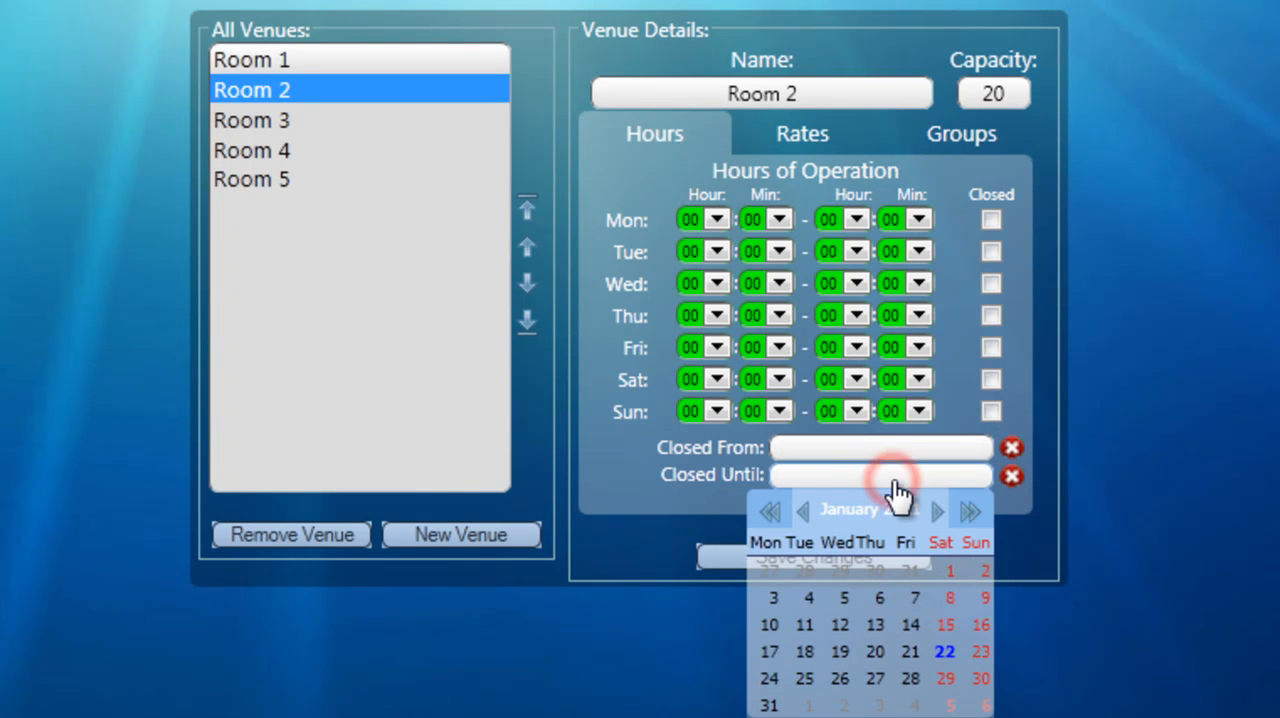
left_click(934, 512)
left_click(934, 512)
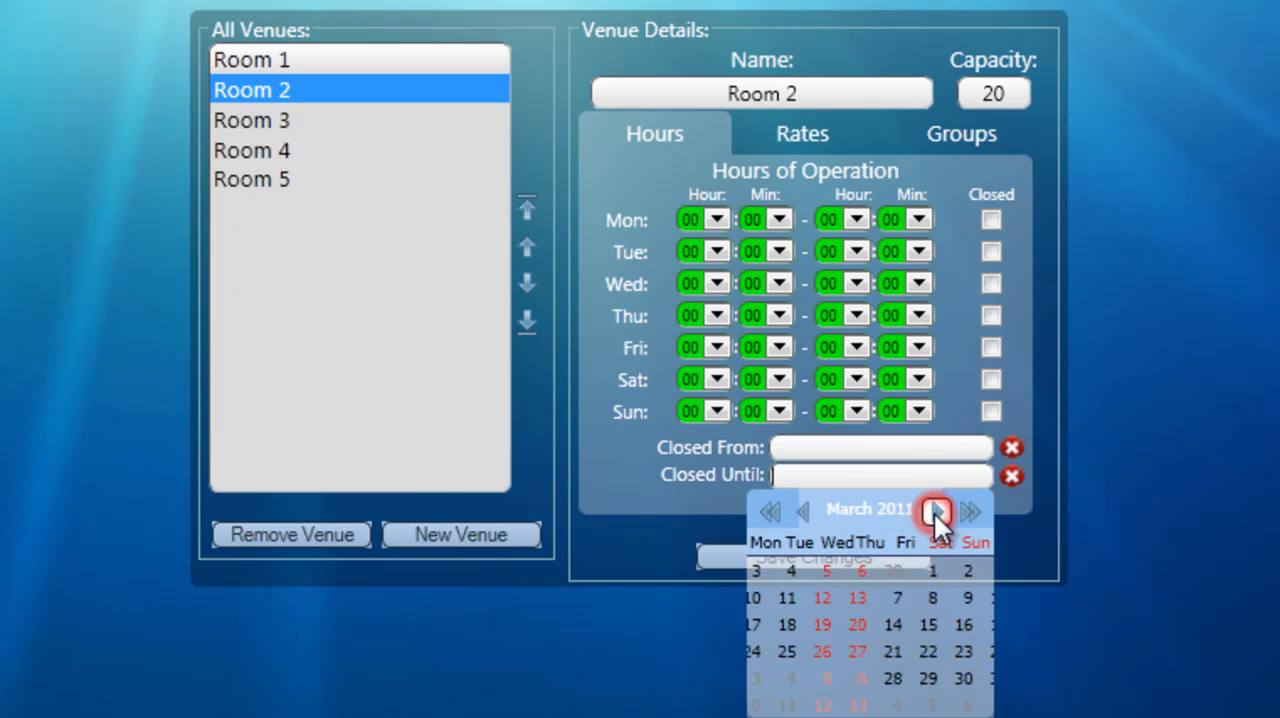
left_click(912, 647)
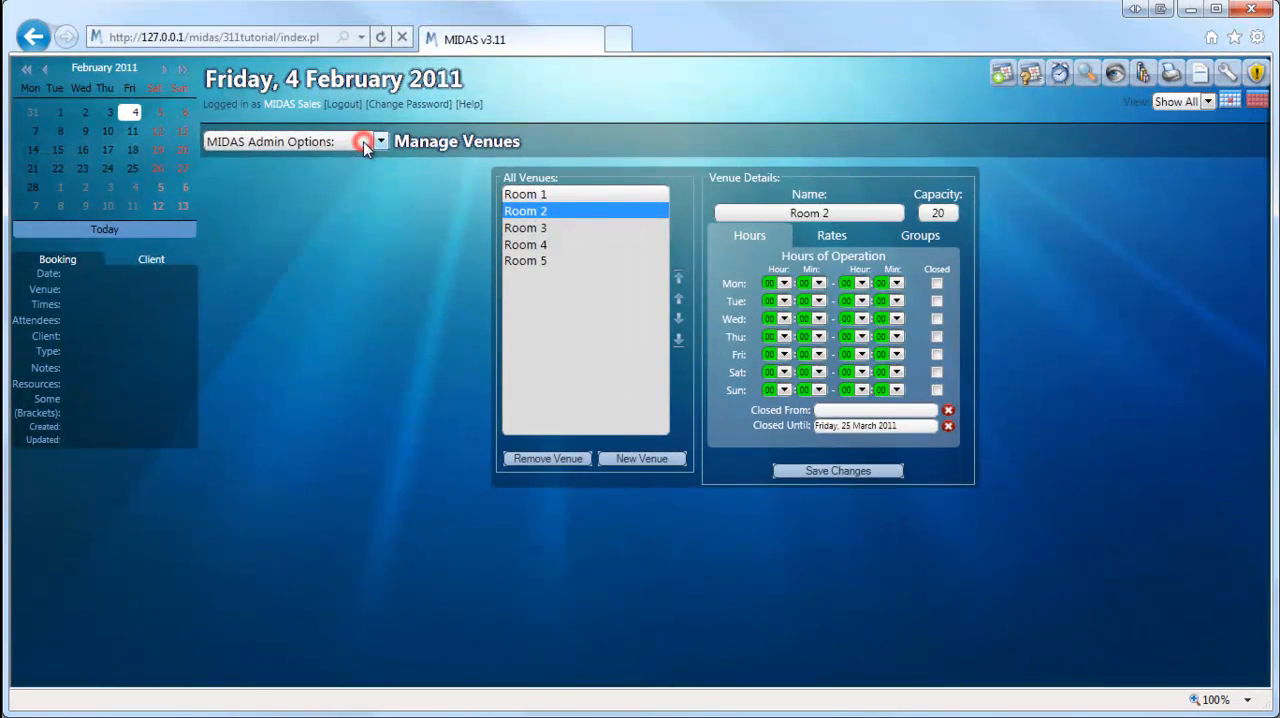
Step: Open the management of users and permissions and review the MIDAS Sales user's permissions
left_click(363, 143)
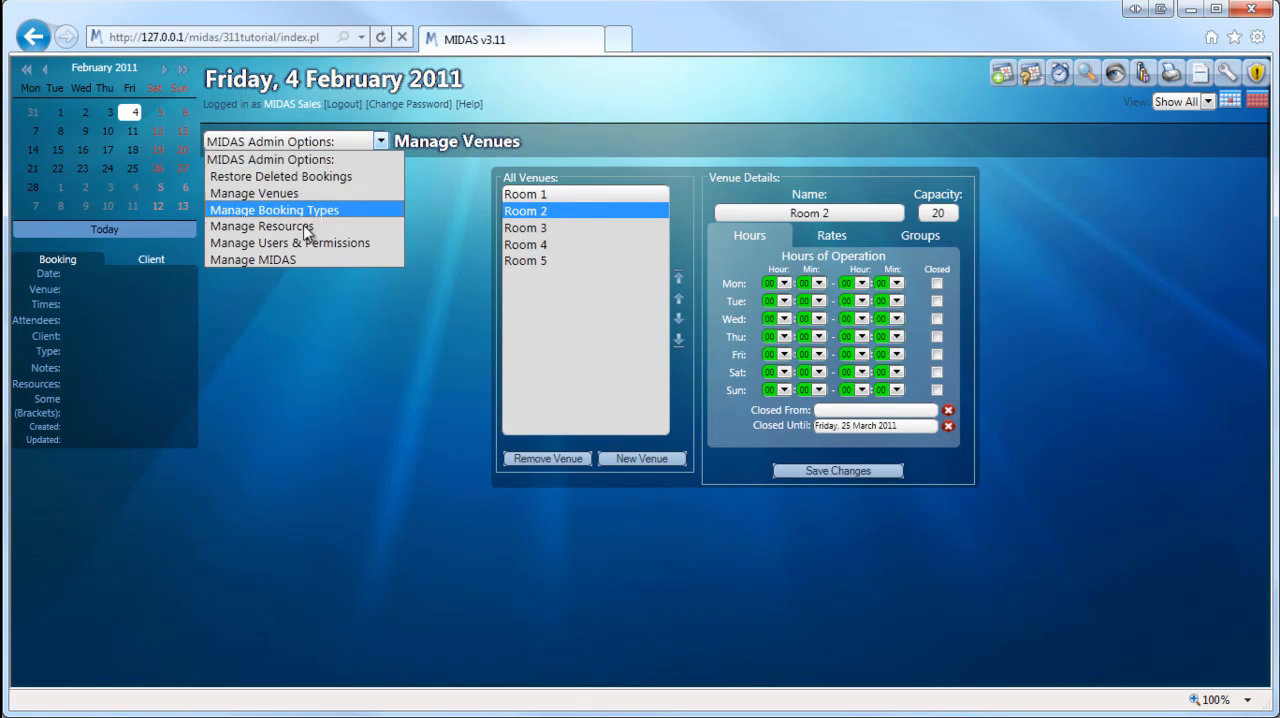
left_click(352, 244)
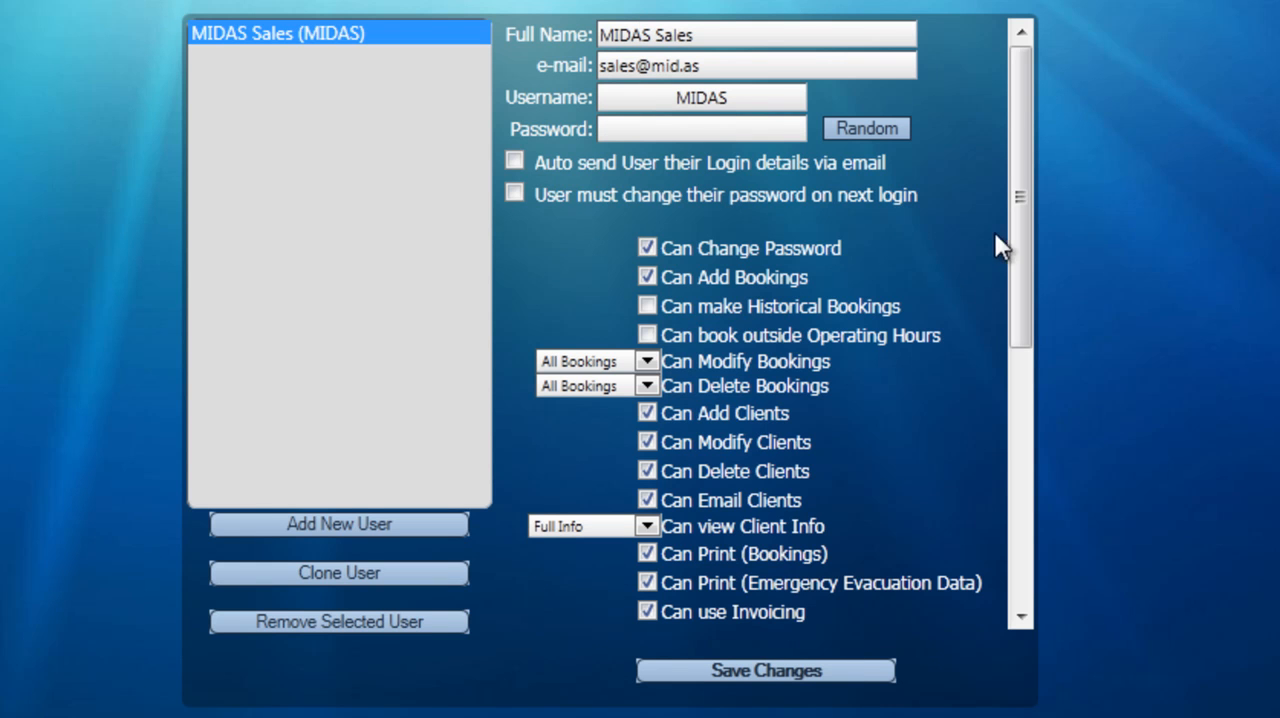
left_click_drag(1021, 214, 1014, 135)
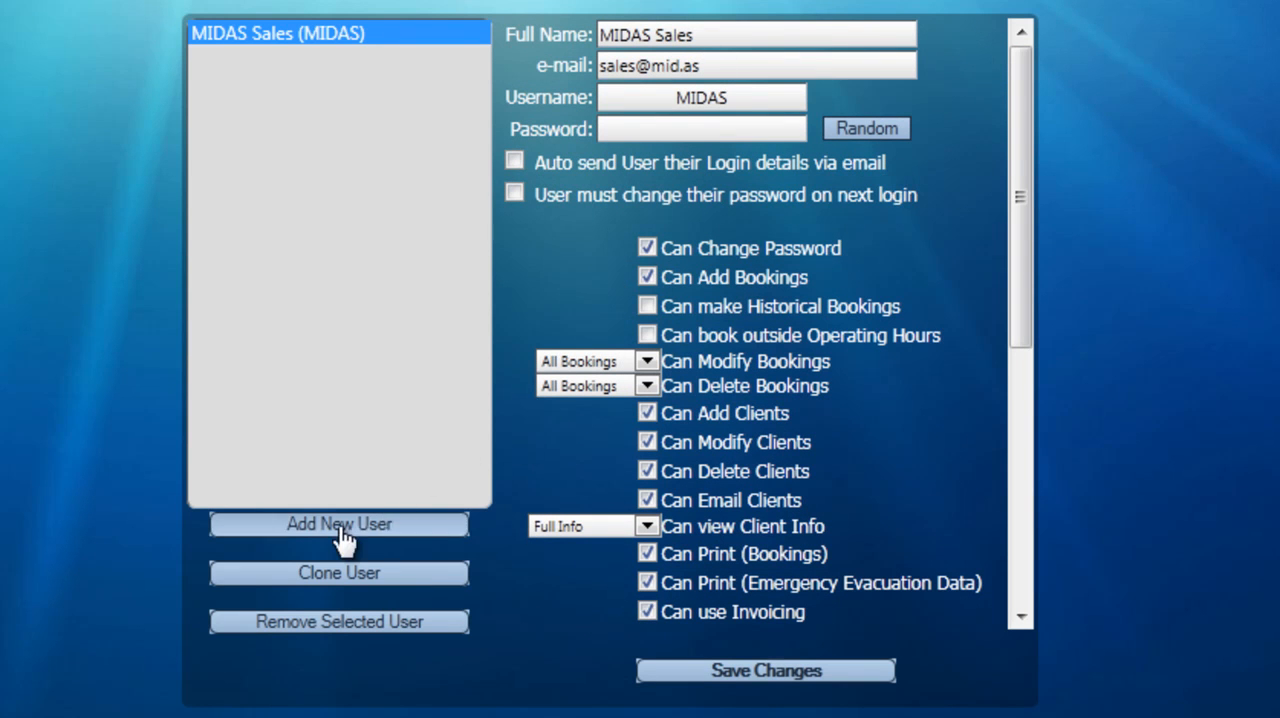
Step: Start a blank new user, and clone the MIDAS Sales user's permissions for a new user instead
left_click(289, 527)
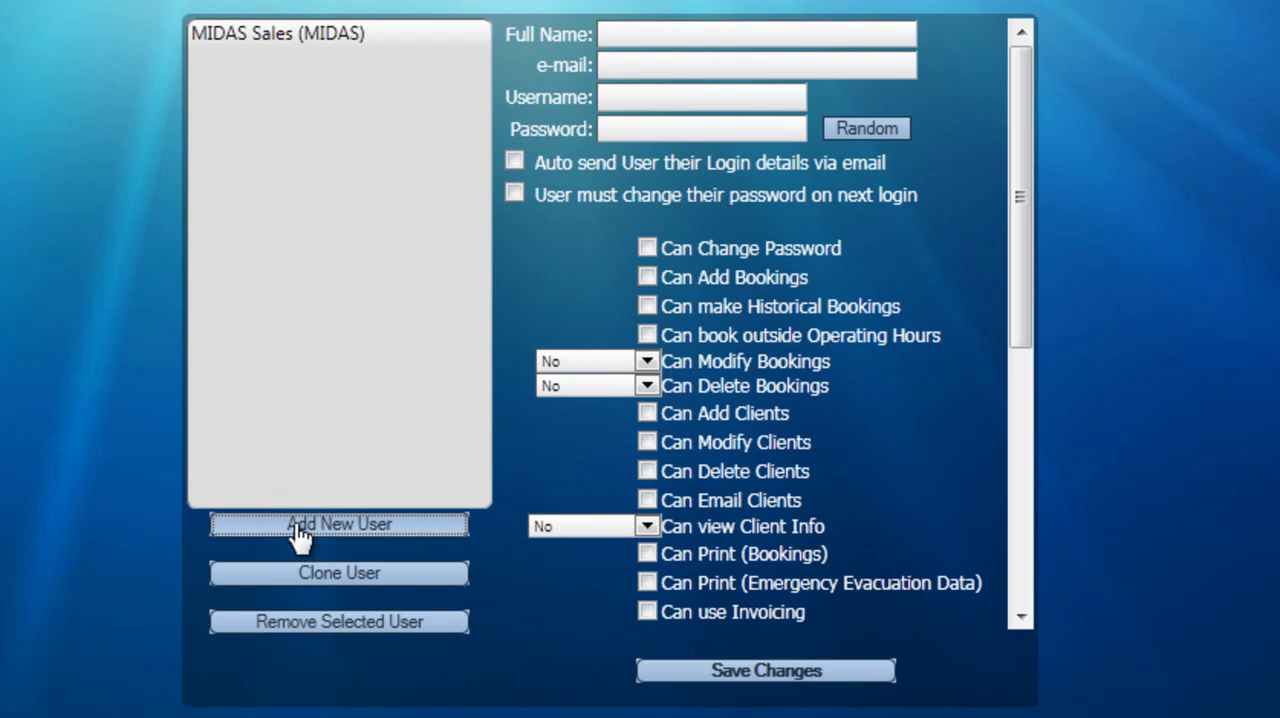
left_click_drag(1019, 290, 966, 200)
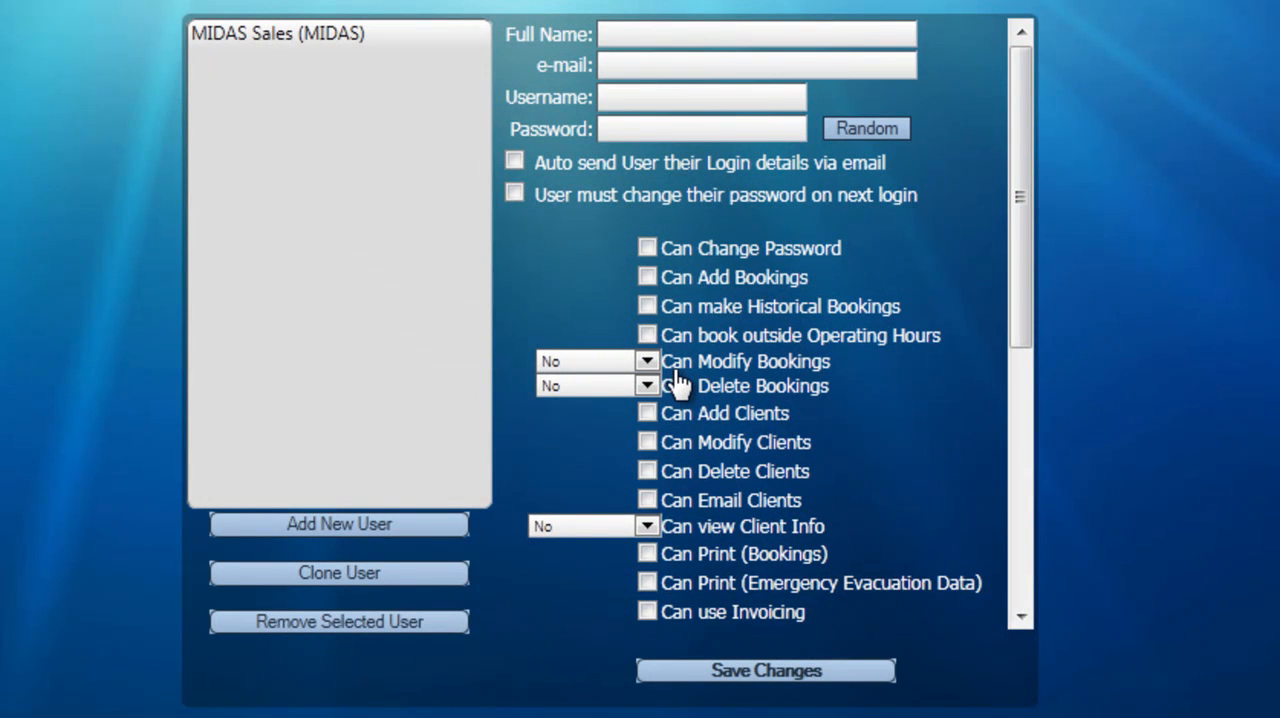
left_click(236, 38)
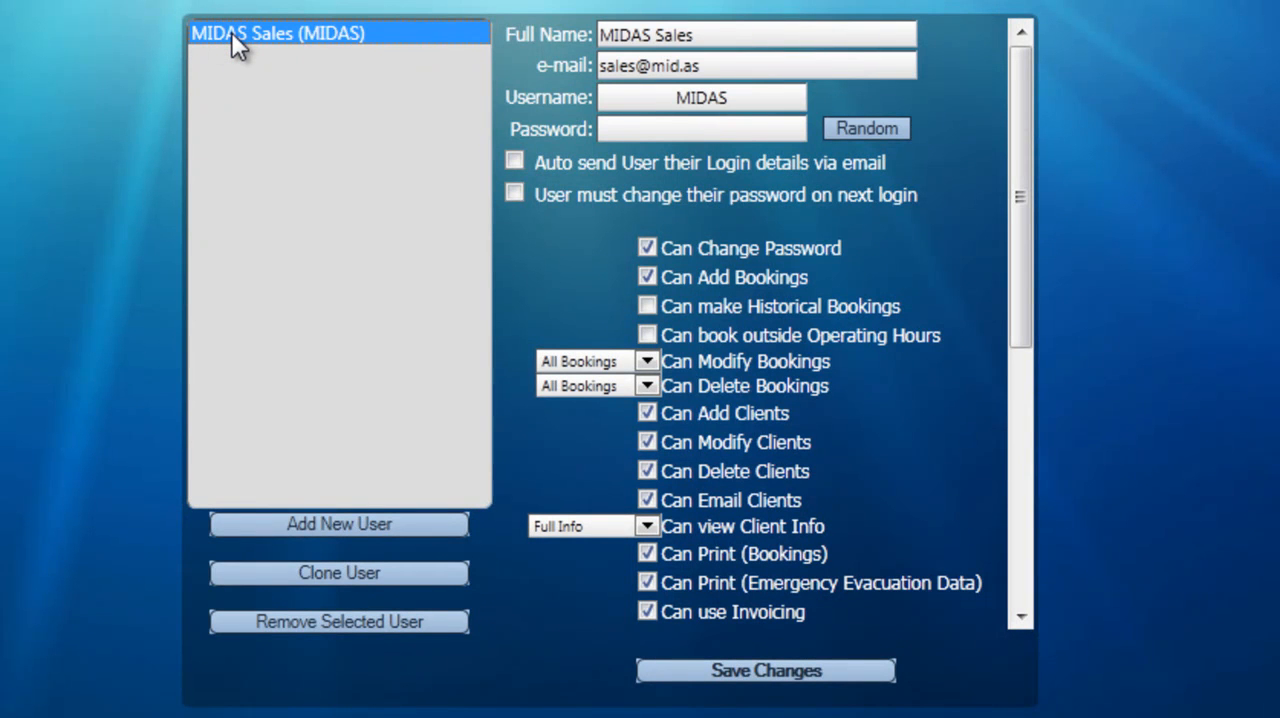
left_click(341, 580)
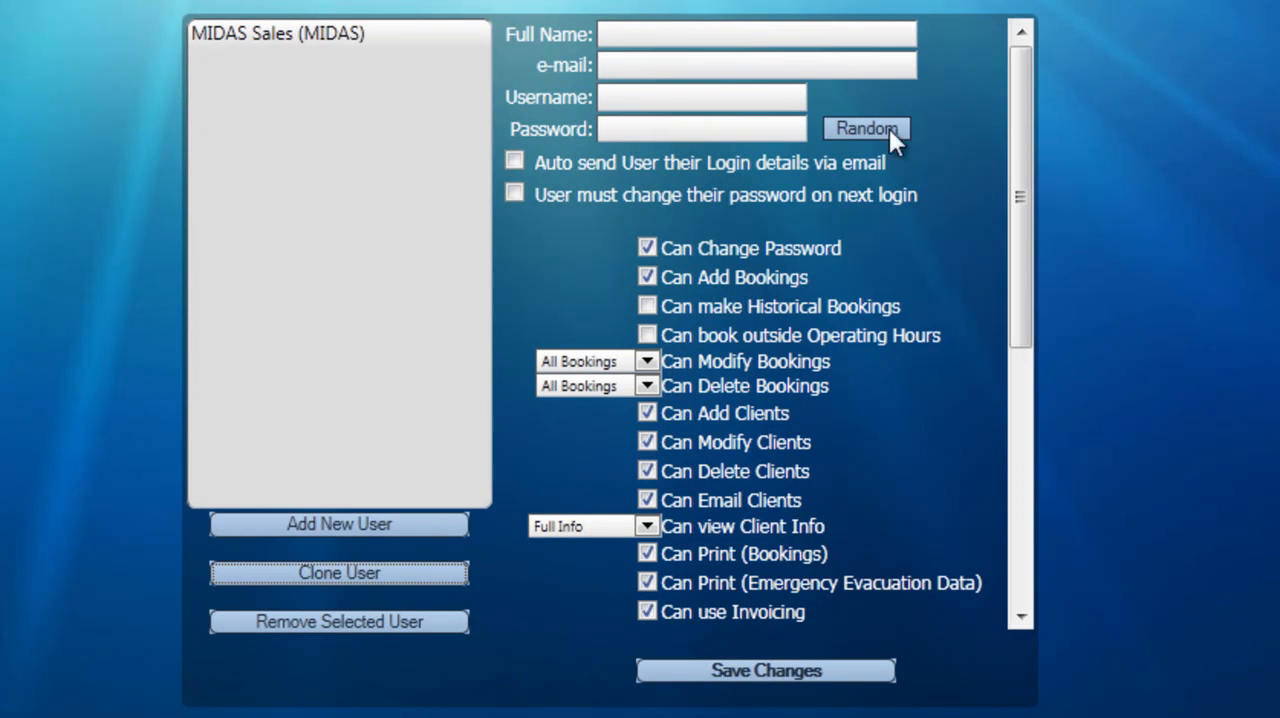
mouse_move(1028, 127)
left_mouse_down()
mouse_move(1025, 450)
mouse_move(1026, 72)
left_mouse_up()
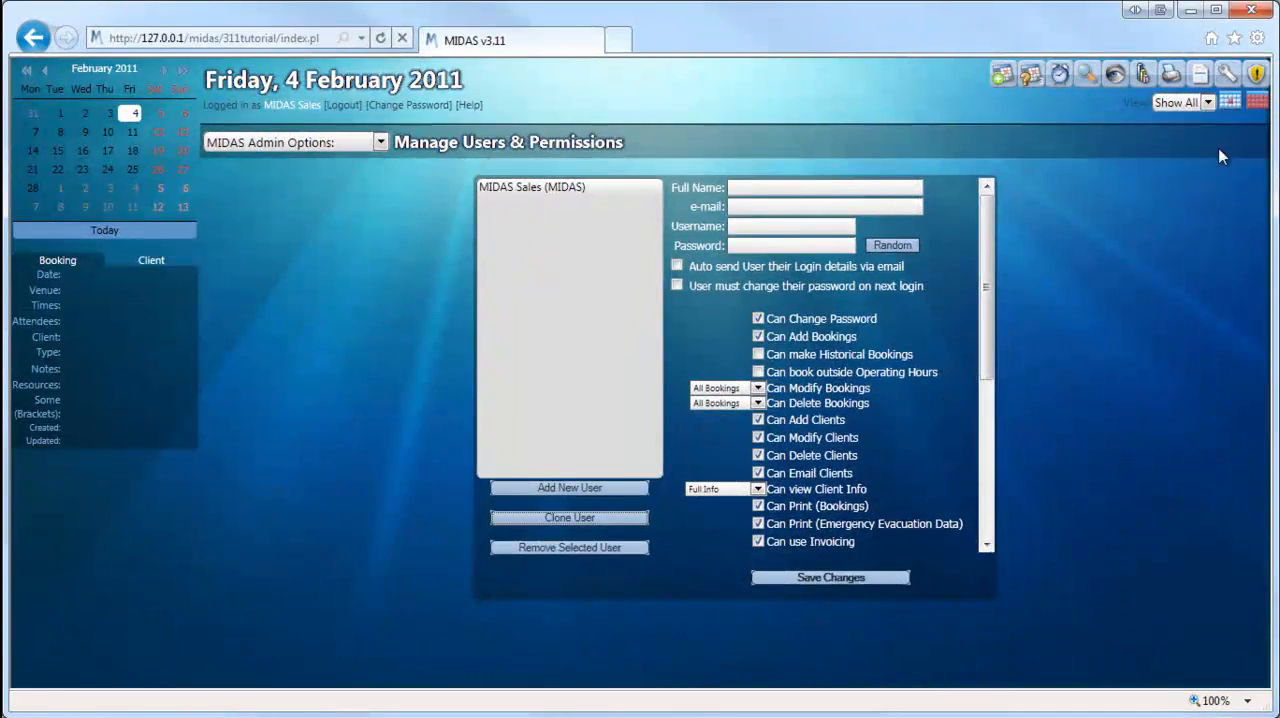
Step: Return to today's daily booking grid and preview the Room 3 booking from 10:00 to 12:00
left_click(1236, 102)
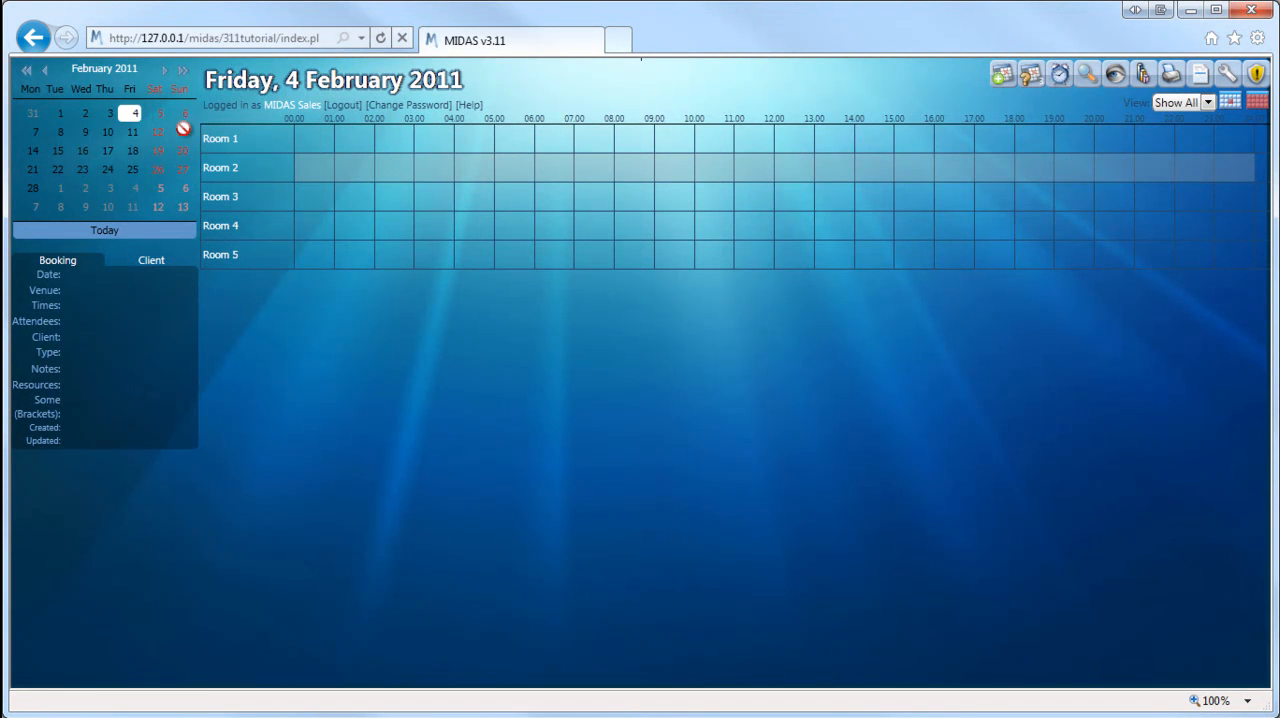
left_click(103, 229)
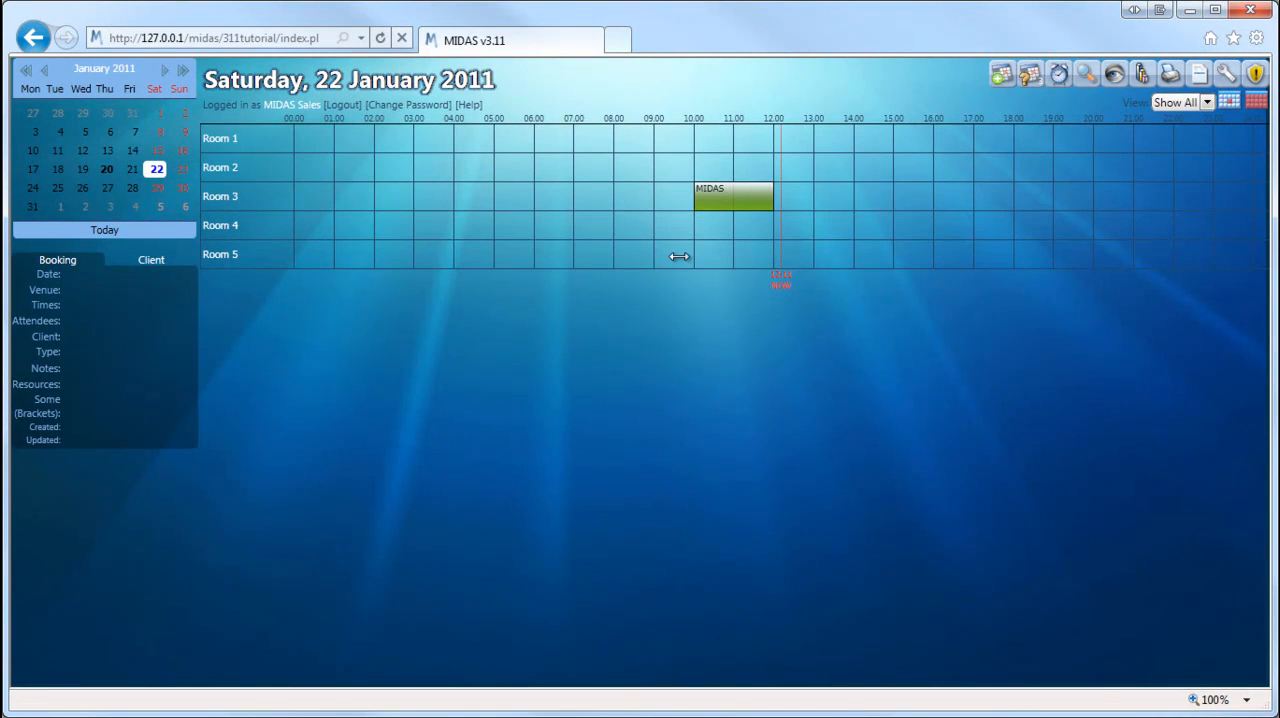
mouse_move(728, 209)
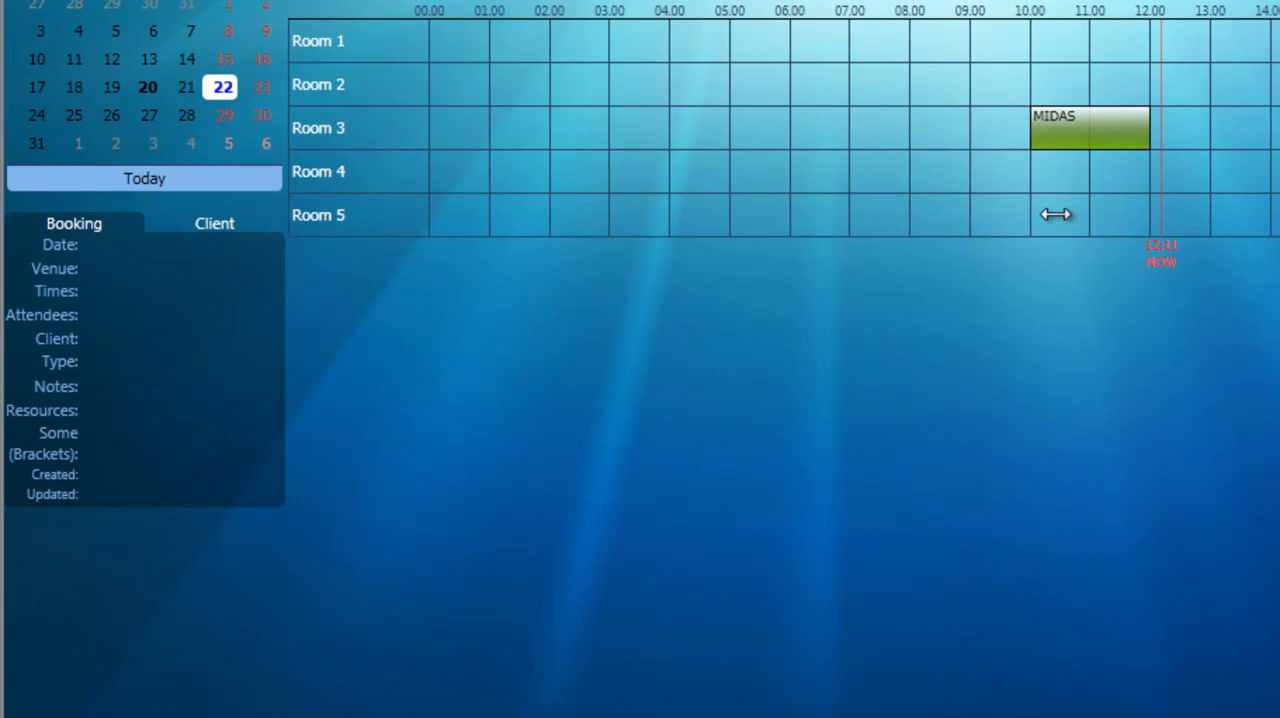
Step: Pin the information display to the Room 3 booking and view its booking and client details
left_click(87, 232)
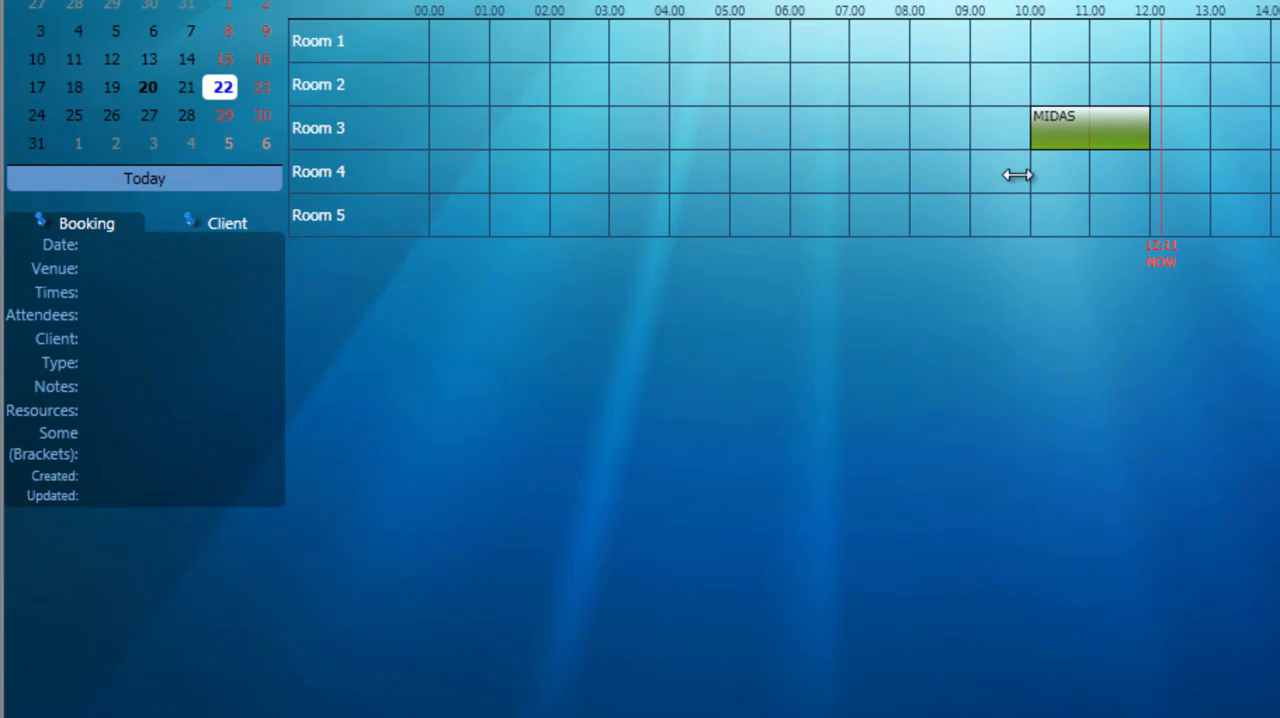
left_click(1053, 143)
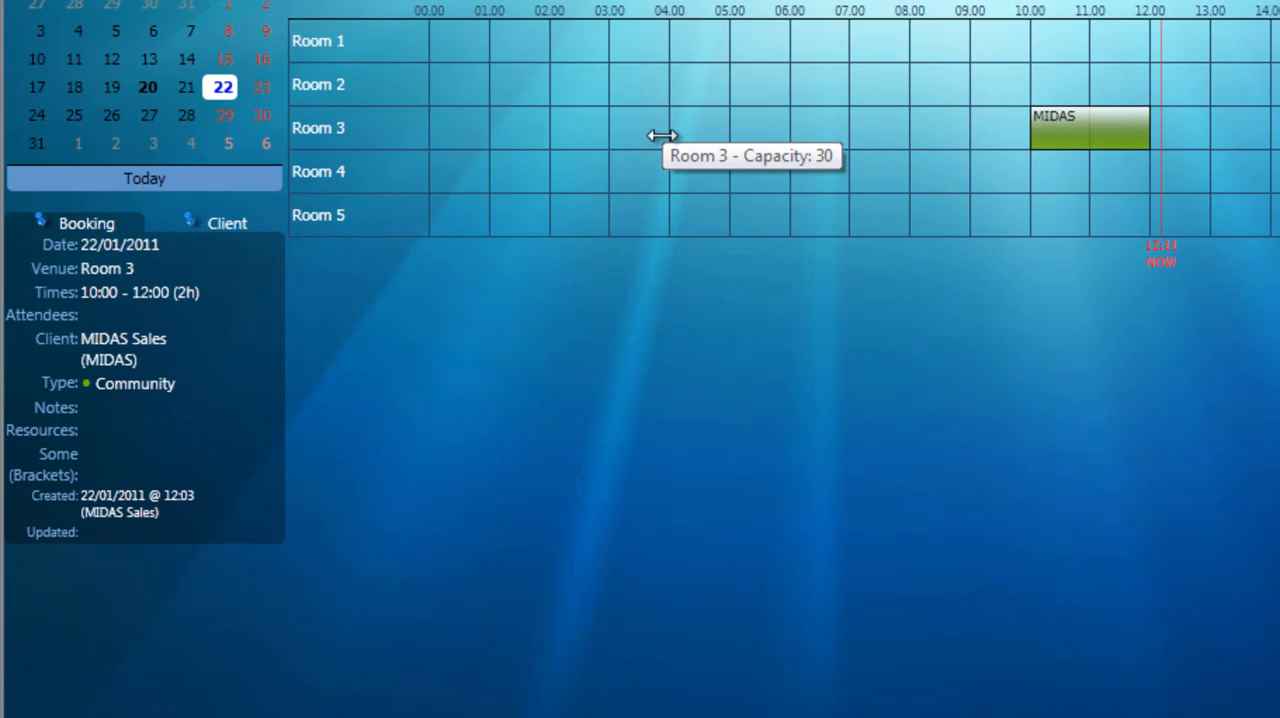
left_click(220, 227)
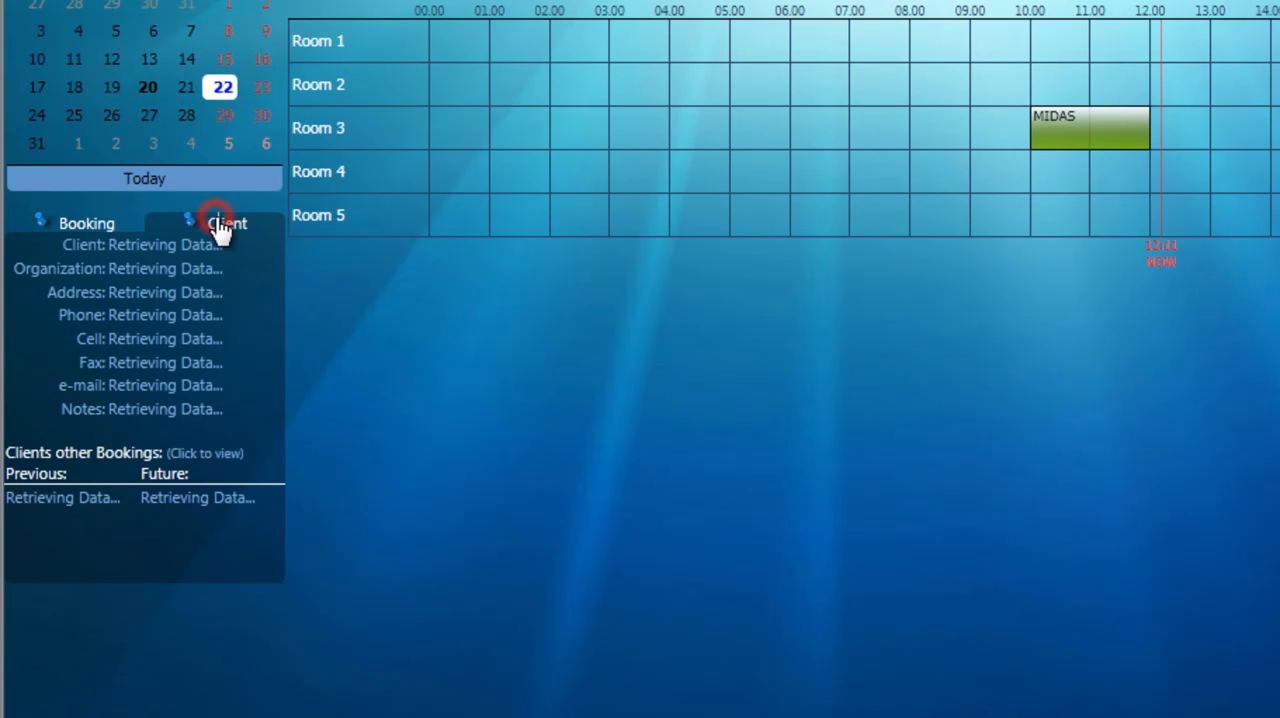
left_click(71, 228)
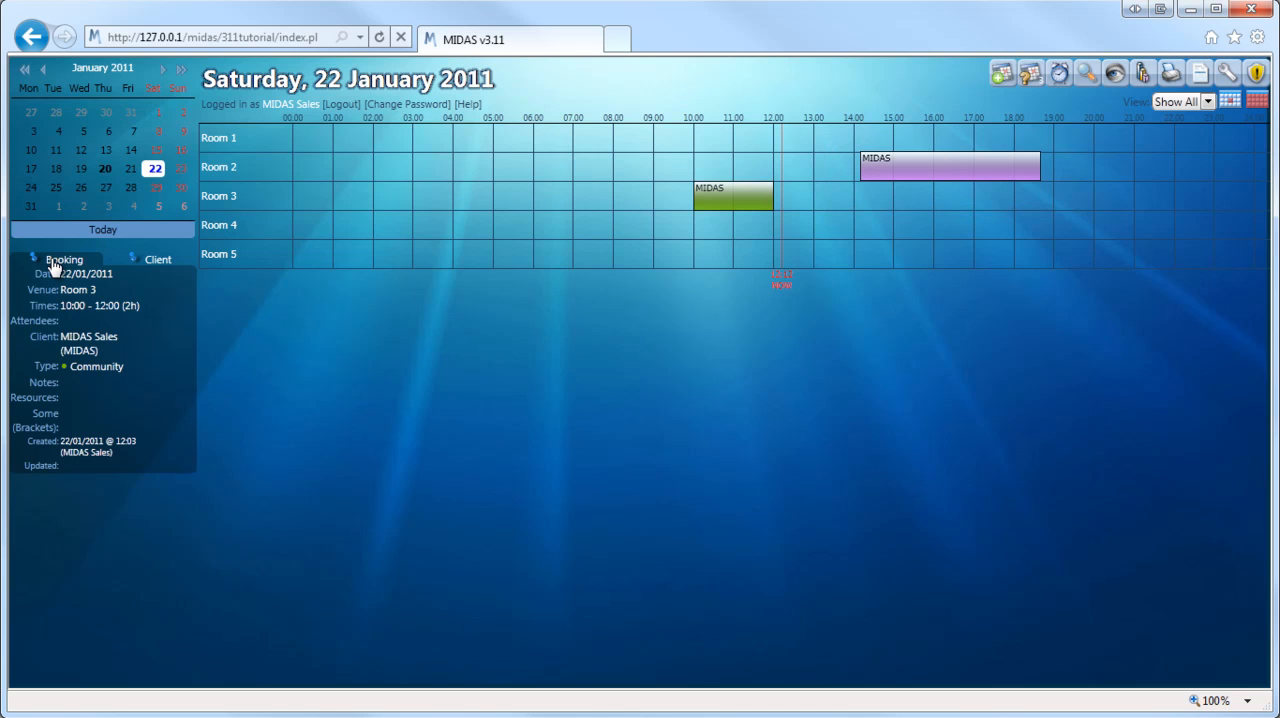
Step: Open the recent activity log
left_click(1115, 75)
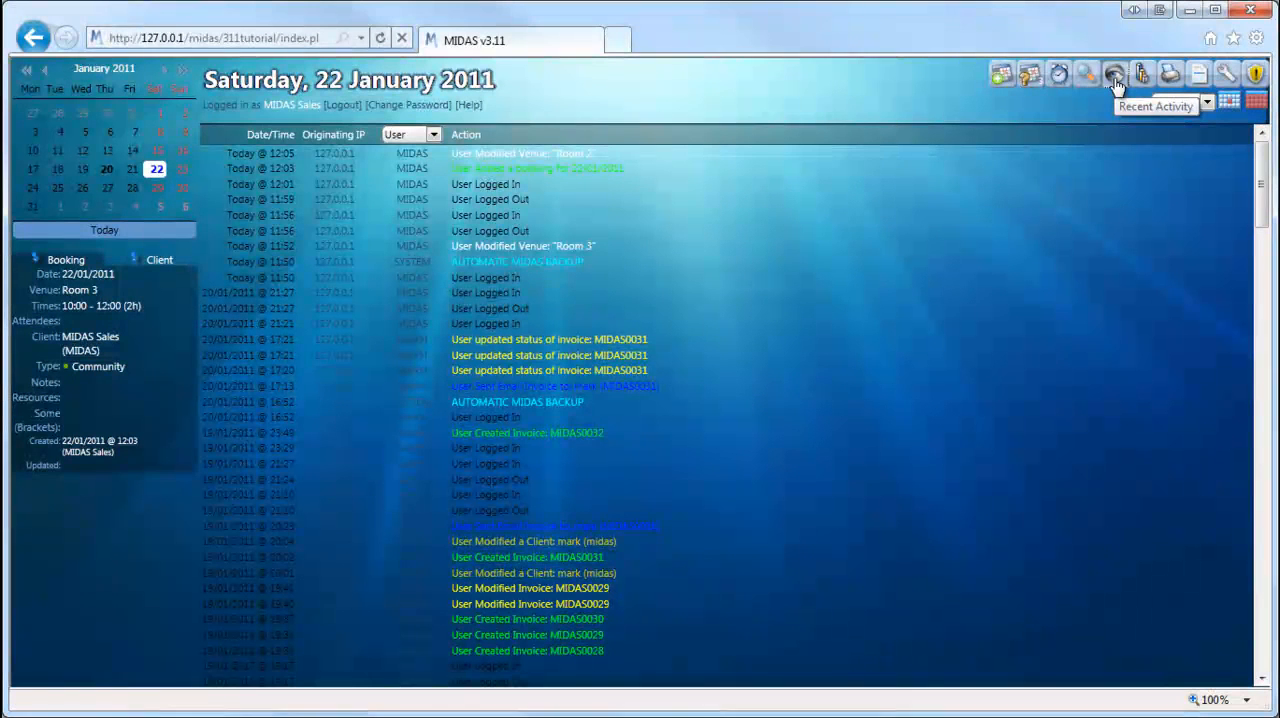